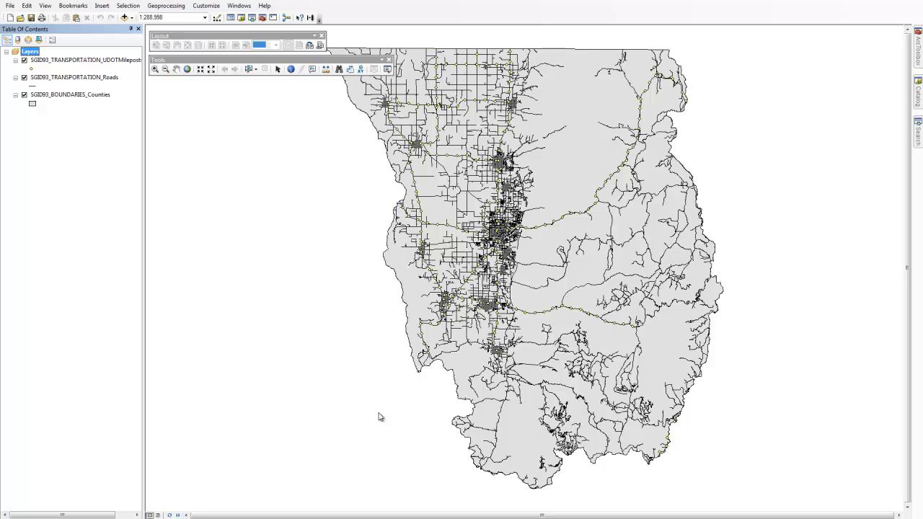
# Step: Insert a new data frame into the map and name it Overview
pyautogui.click(380, 414)
pyautogui.hotkey('alt', 'i')
pyautogui.press('Return')
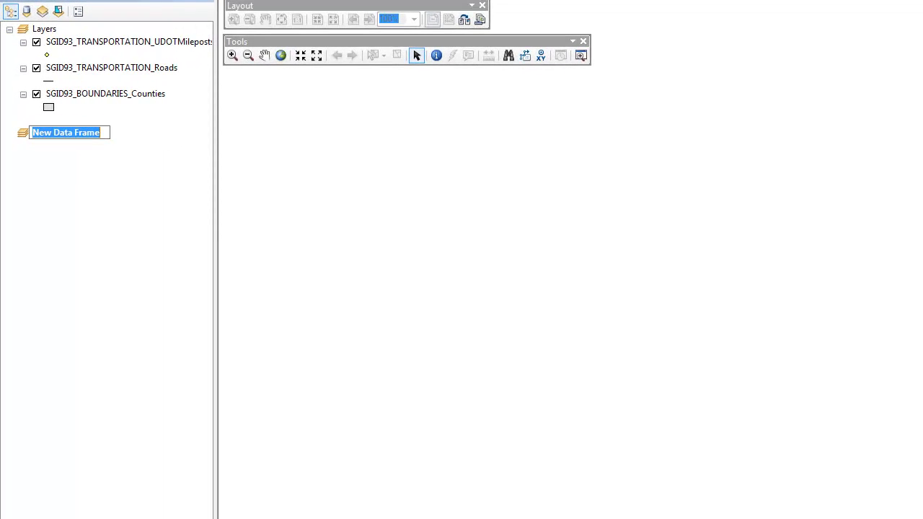
pyautogui.write('Overview')
# Step: Rename the original Layers data frame as AOI
pyautogui.rightClick(44, 28)
pyautogui.click(83, 322)
pyautogui.press('F2')
pyautogui.write('AOI')
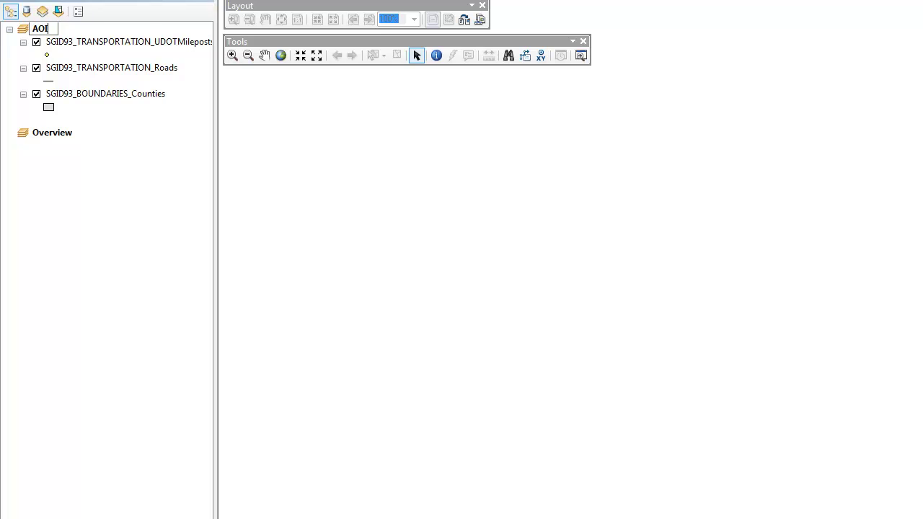
pyautogui.click(52, 132)
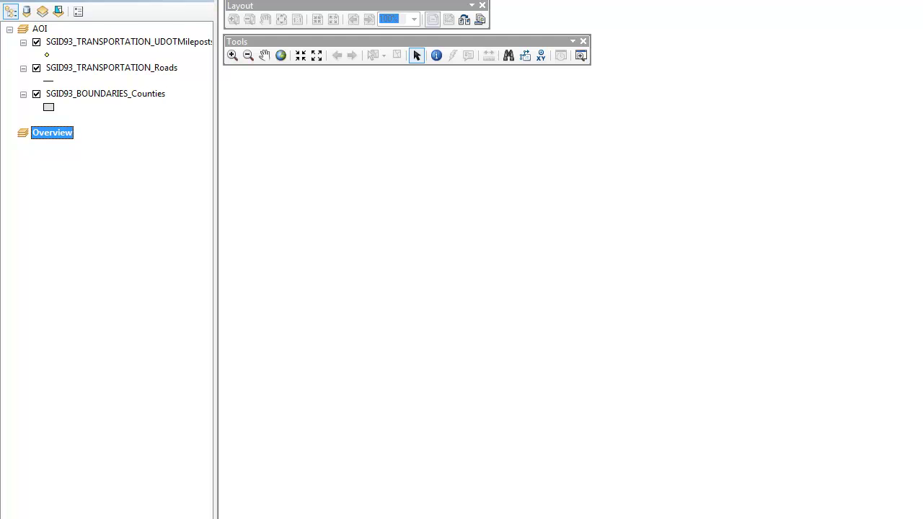
pyautogui.click(101, 209)
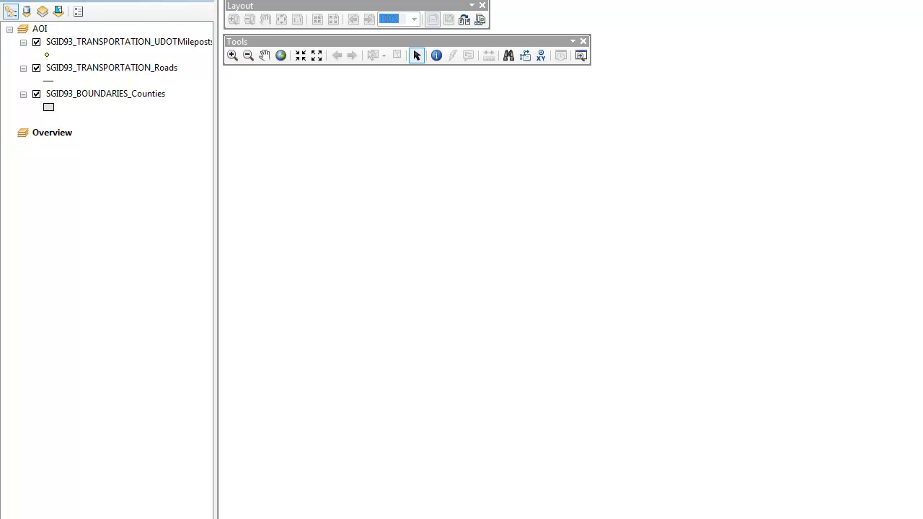
# Step: Add the SGID93_BOUNDARIES_Counties.shp shapefile to the Overview data frame
pyautogui.click(52, 133)
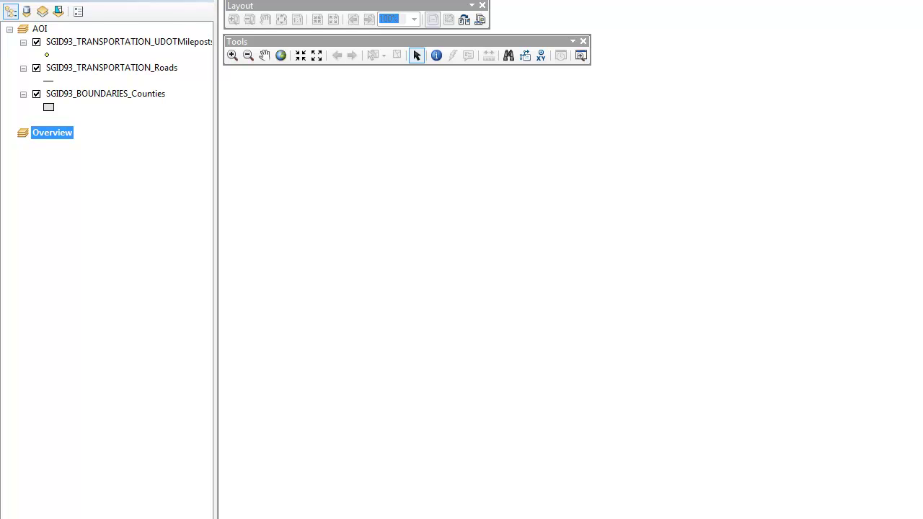
pyautogui.click(188, 38)
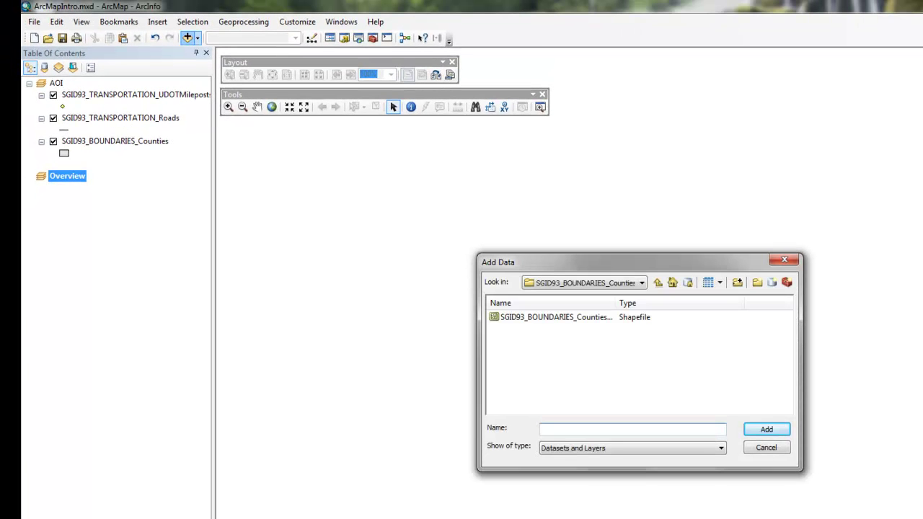
pyautogui.click(556, 318)
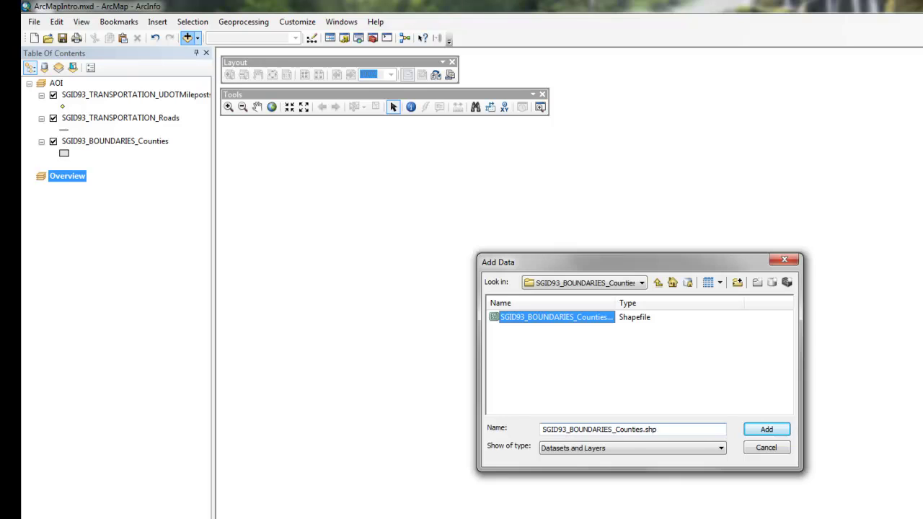
pyautogui.click(766, 429)
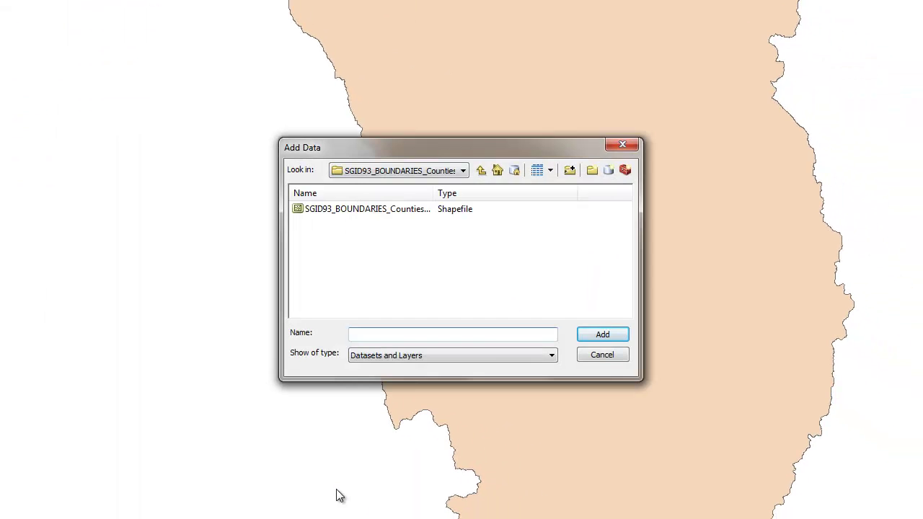
# Step: Add the Utah state boundary shapefile from the SGID93_BOUNDARIES_Utah folder in vector to the Overview data frame
pyautogui.click(463, 171)
pyautogui.click(463, 171)
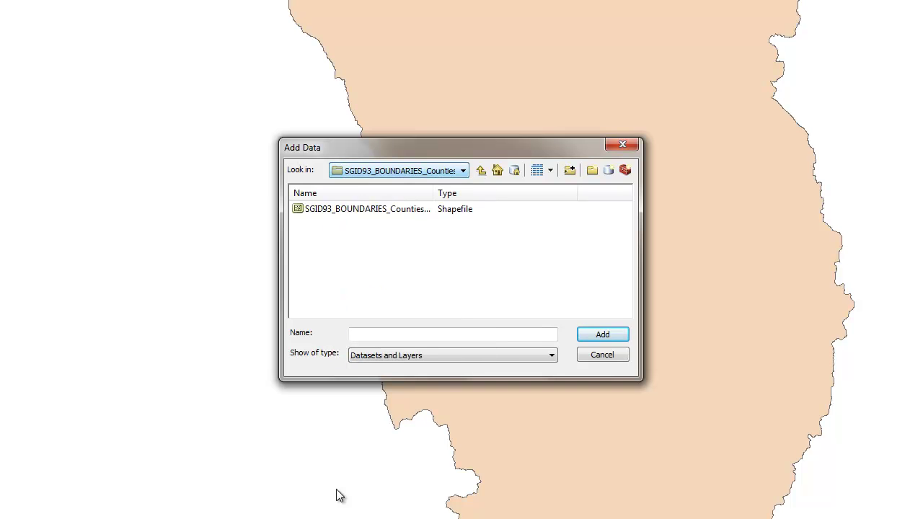
pyautogui.click(481, 171)
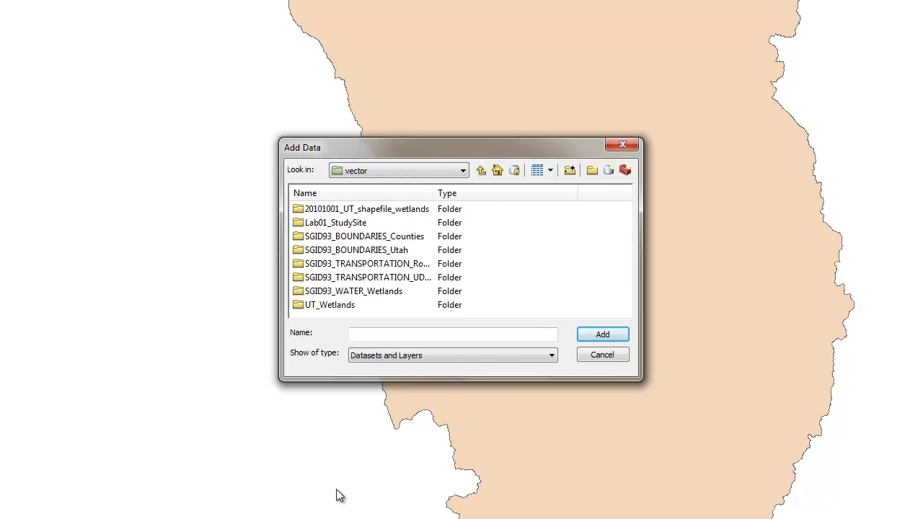
pyautogui.doubleClick(356, 251)
pyautogui.click(365, 209)
pyautogui.click(603, 334)
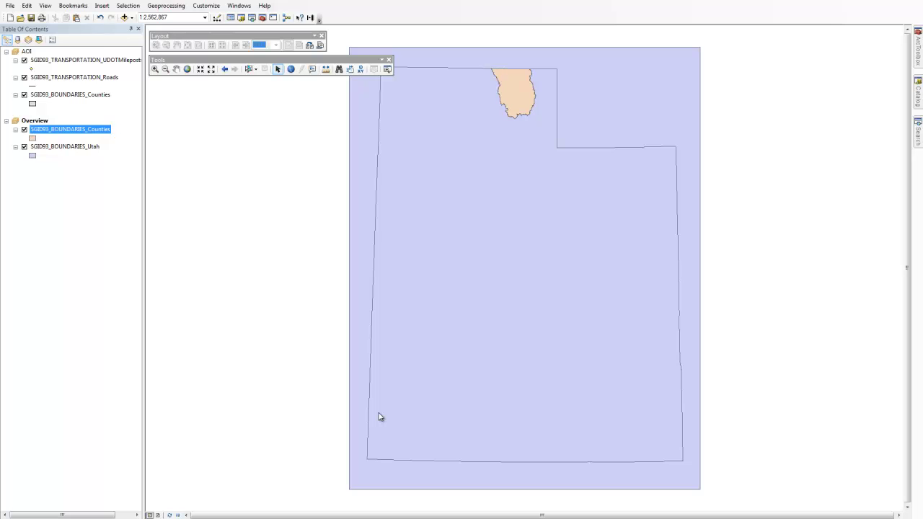
# Step: Set the SGID93_BOUNDARIES_Utah layer's symbology to unique values of the STATE field and add all values
pyautogui.rightClick(40, 148)
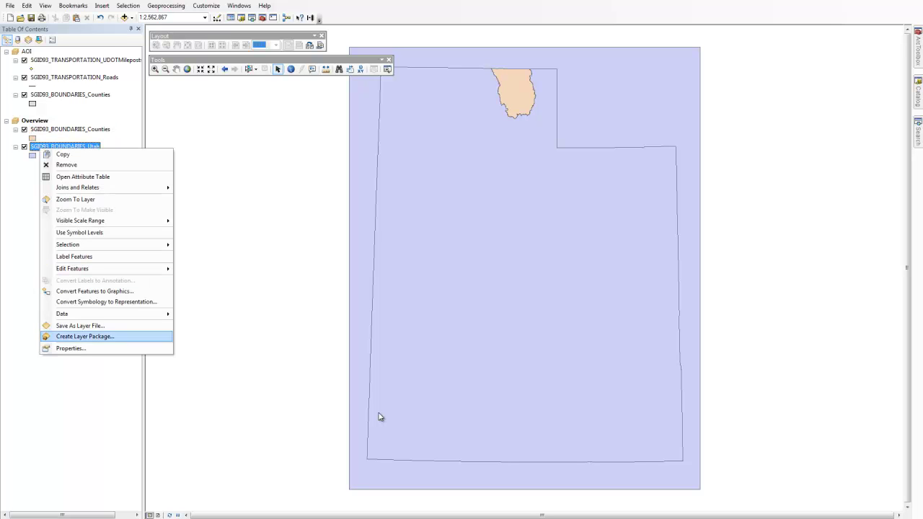
pyautogui.press('Down')
pyautogui.press('Return')
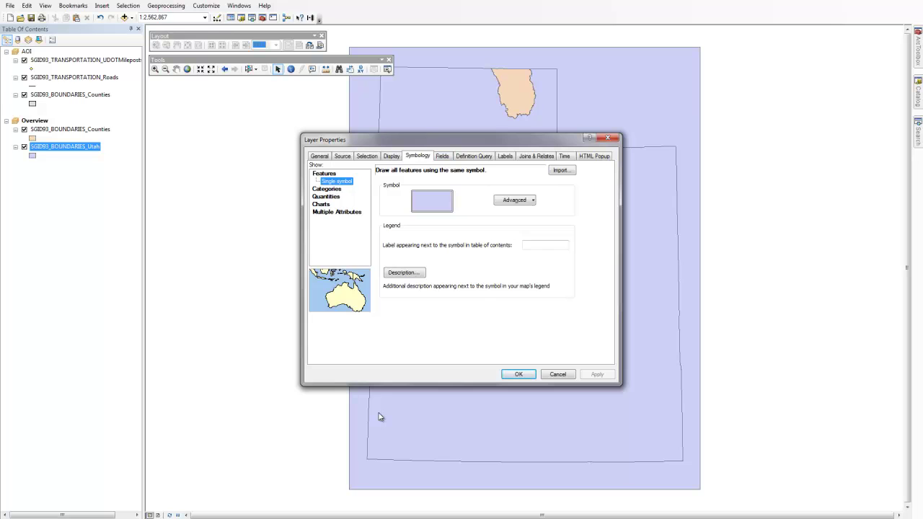
pyautogui.press('Down')
pyautogui.click(392, 307)
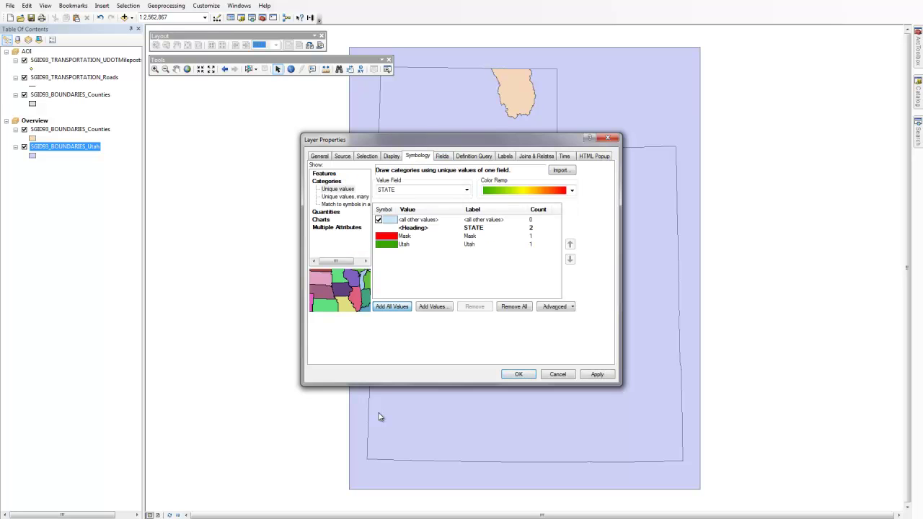
# Step: Remove the Mask value, turn off the symbol for all other values, and apply the Utah layer's symbology
pyautogui.click(407, 236)
pyautogui.click(475, 306)
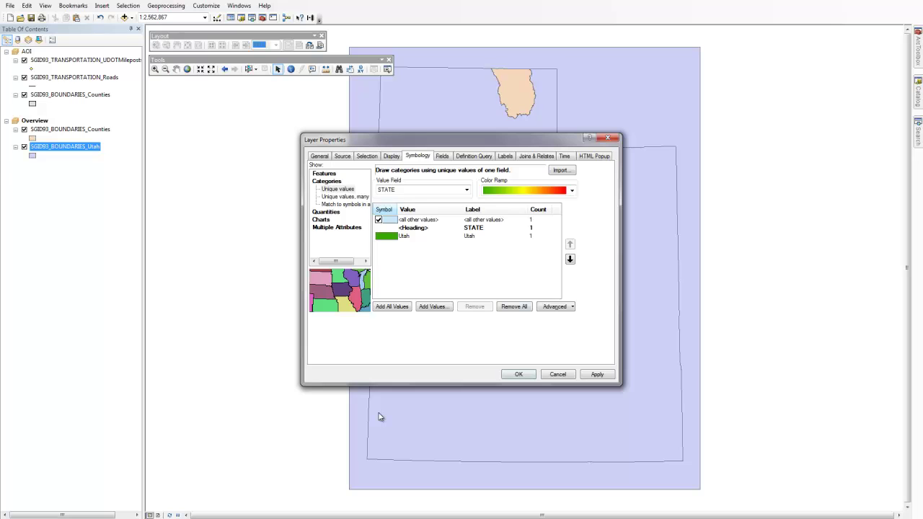
pyautogui.click(379, 219)
pyautogui.click(597, 374)
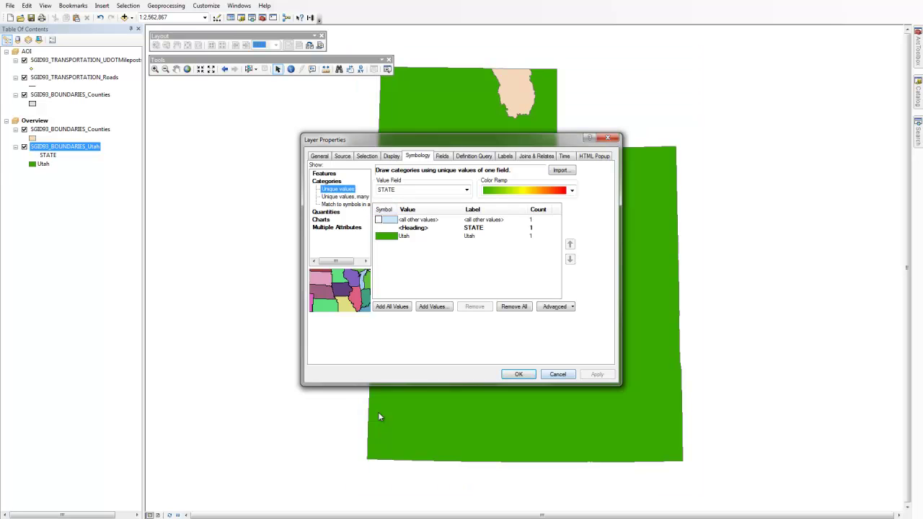
pyautogui.click(518, 375)
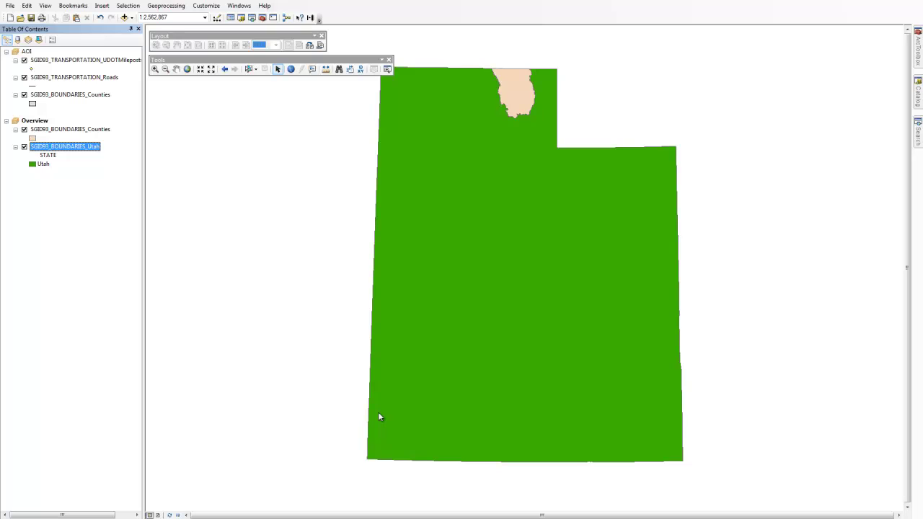
# Step: Activate the AOI data frame and switch the map to layout view
pyautogui.rightClick(26, 52)
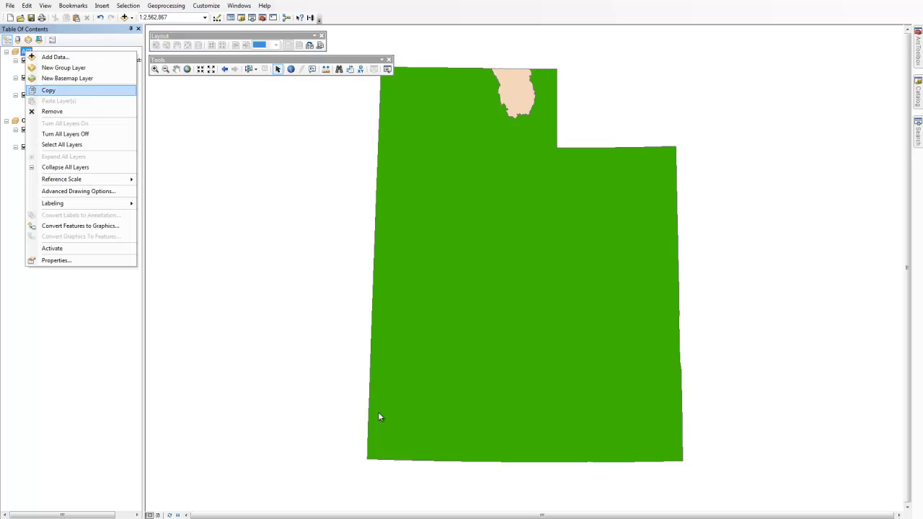
pyautogui.press('Down')
pyautogui.press('Down')
pyautogui.press('Down')
pyautogui.press('Down')
pyautogui.press('Down')
pyautogui.press('Down')
pyautogui.press('Down')
pyautogui.press('Down')
pyautogui.press('Down')
pyautogui.press('Return')
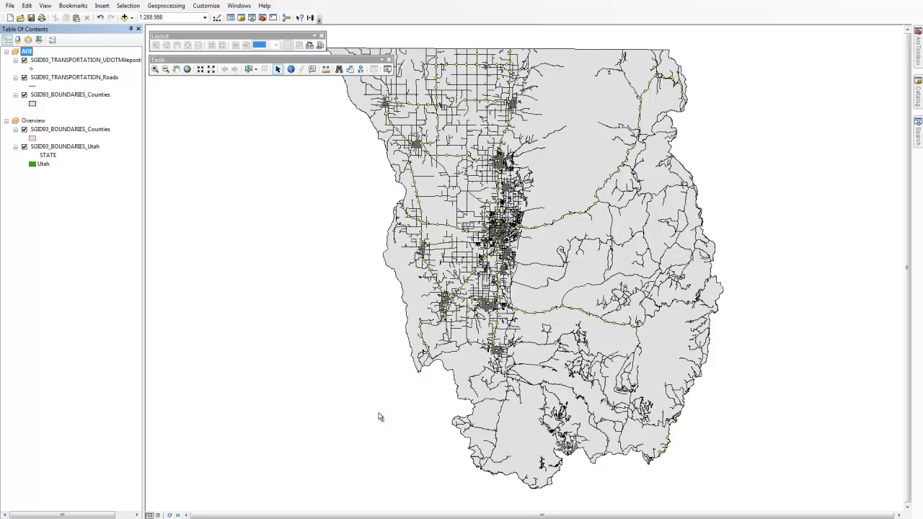
pyautogui.click(158, 515)
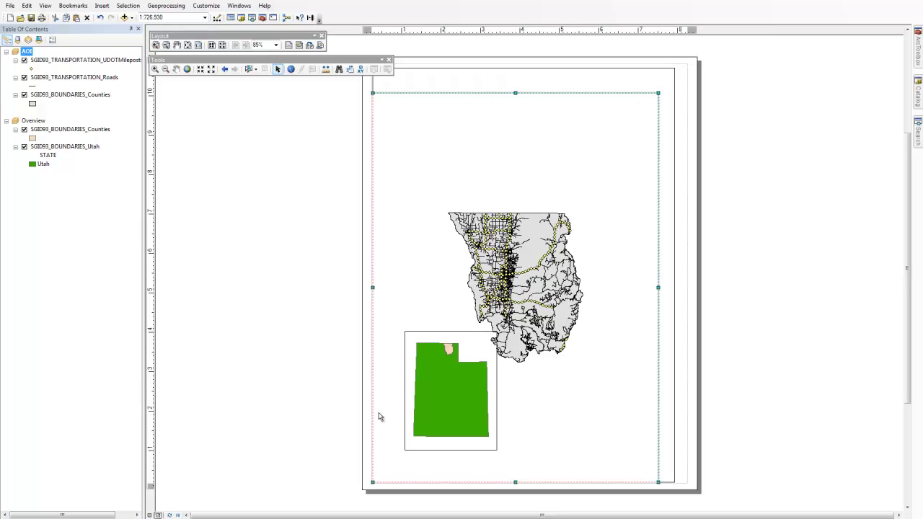
# Step: Undo the last resize of the AOI frame and move the Overview frame into the lower-left corner of the page
pyautogui.hotkey('ctrl', 'z')
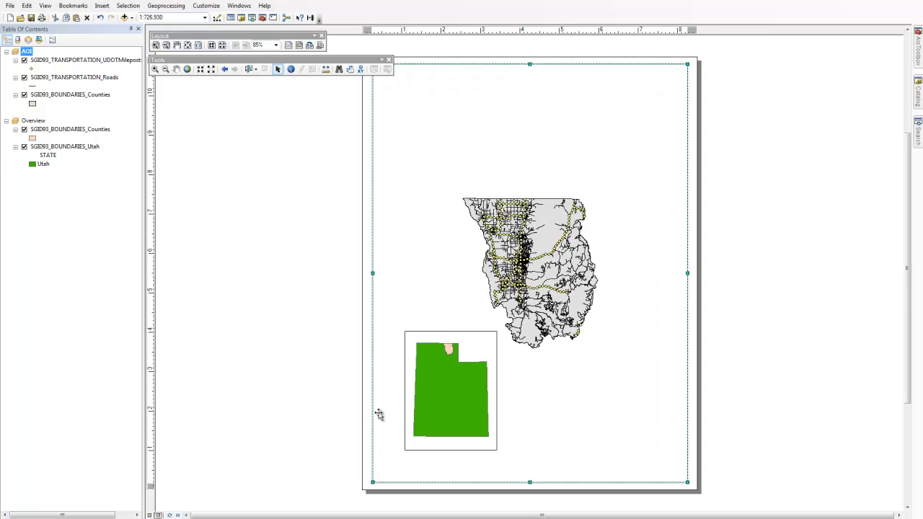
pyautogui.moveTo(451, 390); pyautogui.dragTo(424, 418)
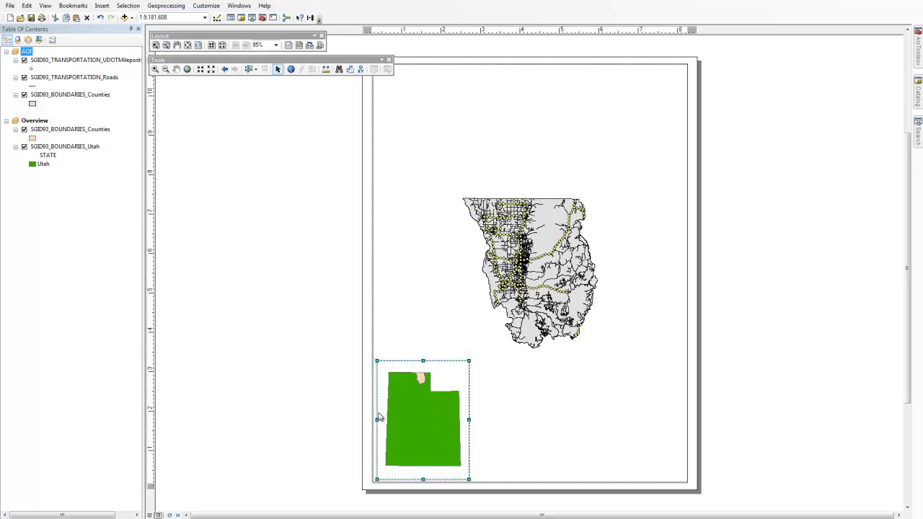
pyautogui.press('Tab')
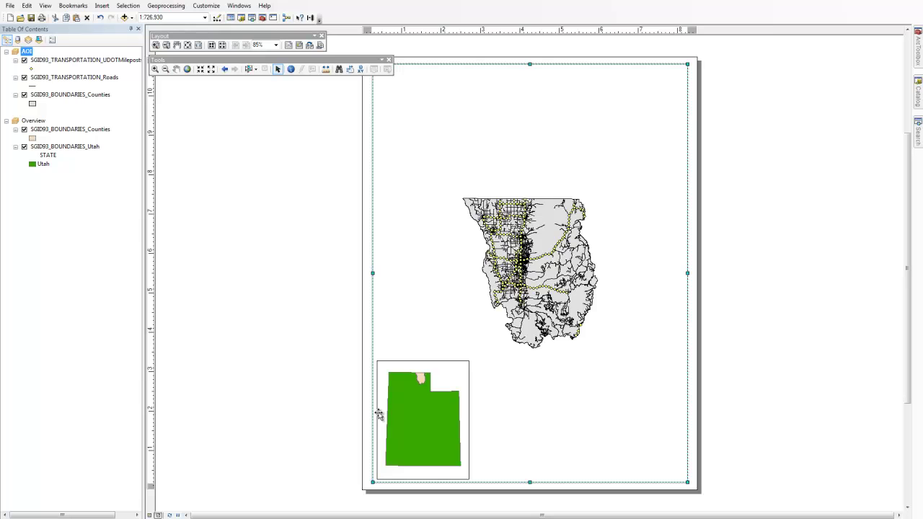
pyautogui.press('Tab')
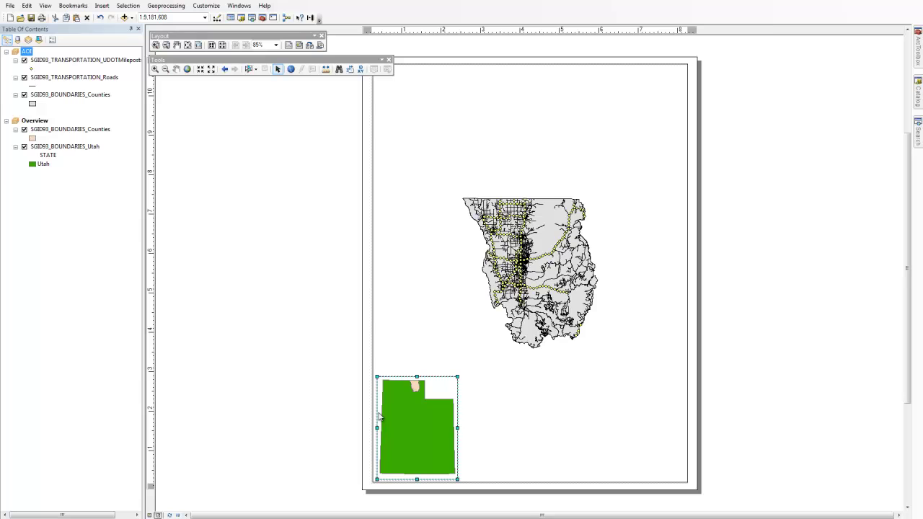
# Step: Zoom in on the county in the AOI frame until it nearly fills the page, and pan it slightly into place
pyautogui.press('z')
pyautogui.moveTo(460, 184)
pyautogui.mouseDown()
pyautogui.moveTo(584, 342)
pyautogui.moveTo(634, 381)
pyautogui.mouseUp()
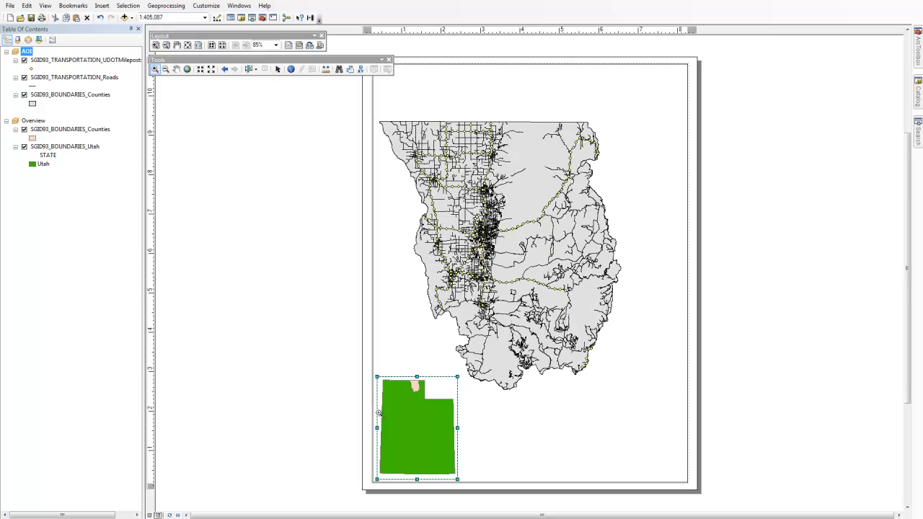
pyautogui.moveTo(375, 113); pyautogui.dragTo(639, 401)
pyautogui.press('c')
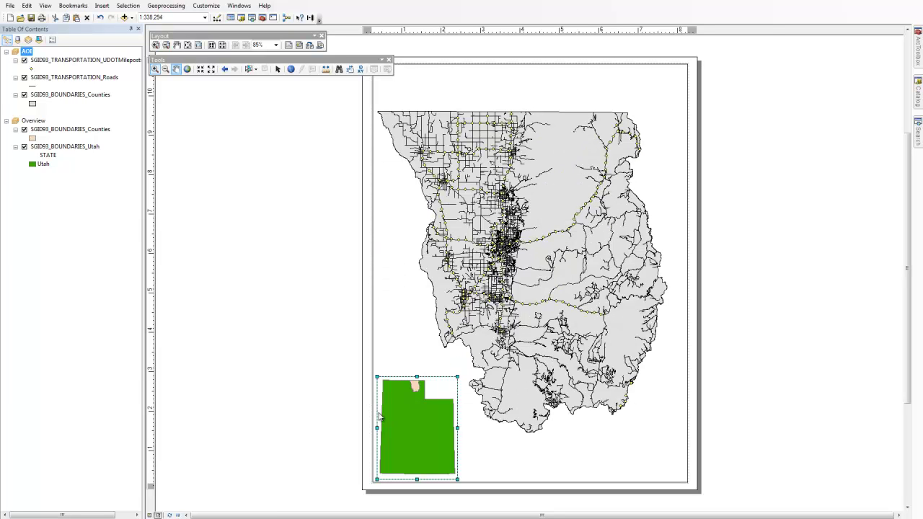
pyautogui.moveTo(377, 411)
pyautogui.mouseDown()
pyautogui.moveTo(385, 419)
pyautogui.moveTo(390, 405)
pyautogui.moveTo(377, 413)
pyautogui.mouseUp()
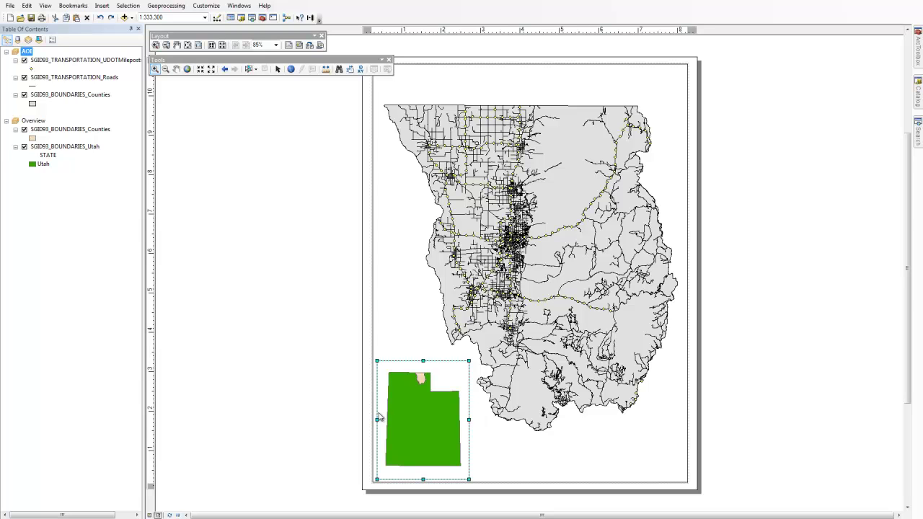
# Step: Insert a default one-column legend of all three AOI layers and place it off the page, beside the upper-left part of the map
pyautogui.click(278, 69)
pyautogui.click(375, 416)
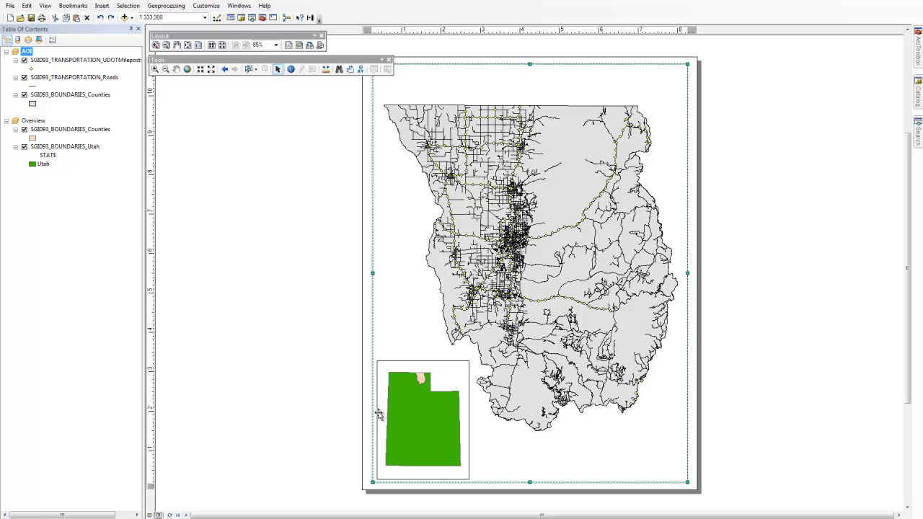
pyautogui.click(101, 6)
pyautogui.press('Return')
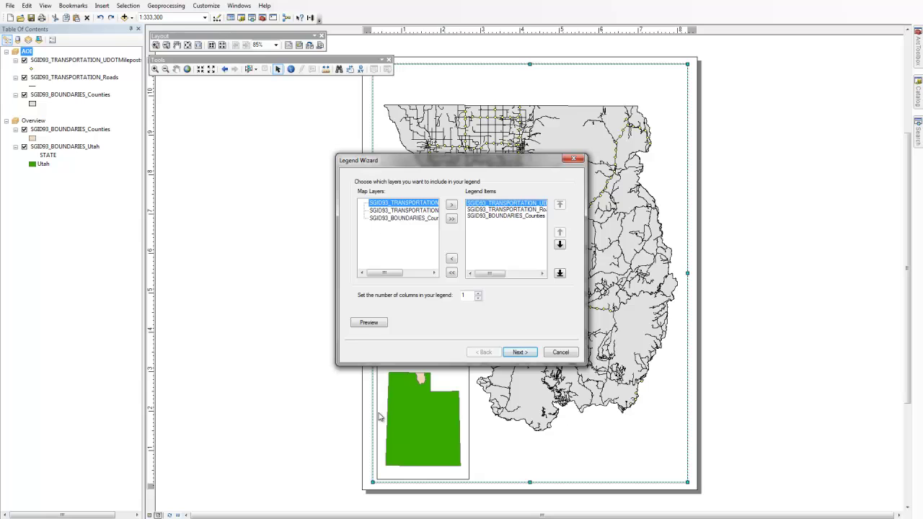
pyautogui.press('Return')
pyautogui.press('Return')
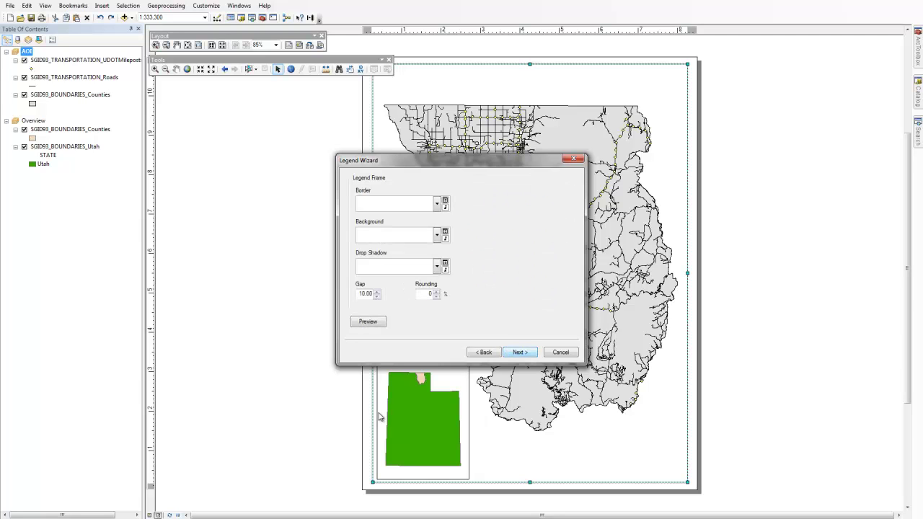
pyautogui.press('Return')
pyautogui.press('Return')
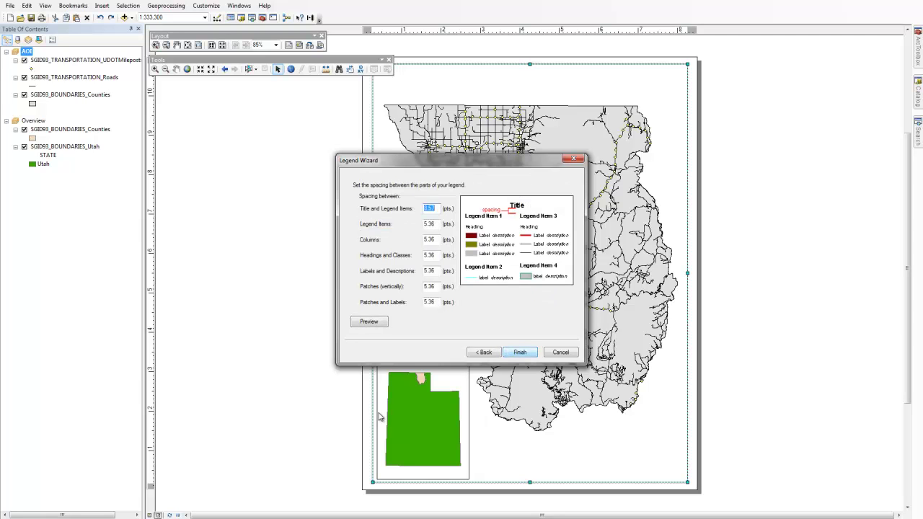
pyautogui.press('Return')
pyautogui.moveTo(520, 311); pyautogui.dragTo(271, 200)
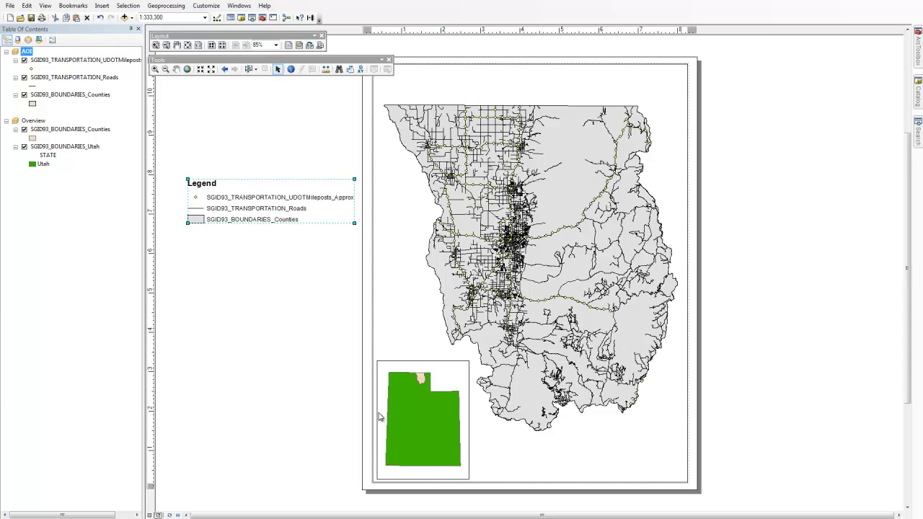
# Step: Rename the AOI layer SGID93_TRANSPORTATION_UDOTMileposts_Approx as Mileposts
pyautogui.click(85, 60)
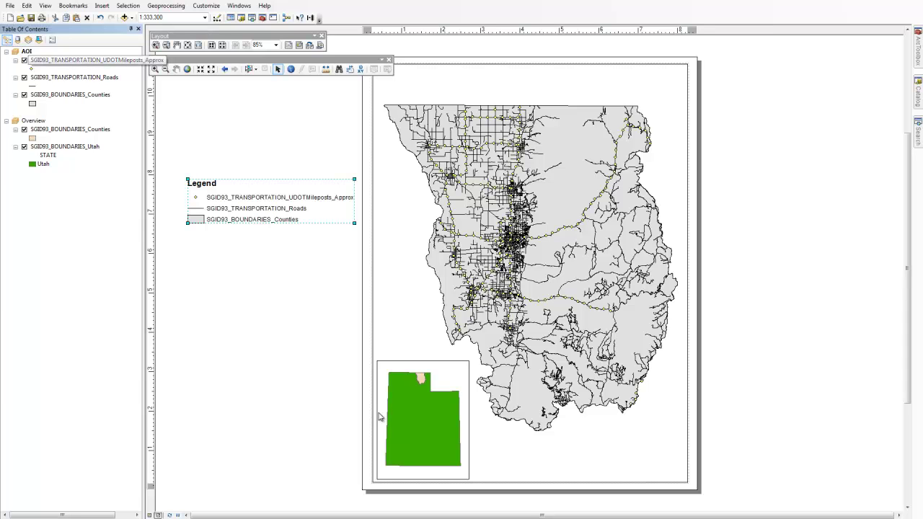
pyautogui.click(85, 61)
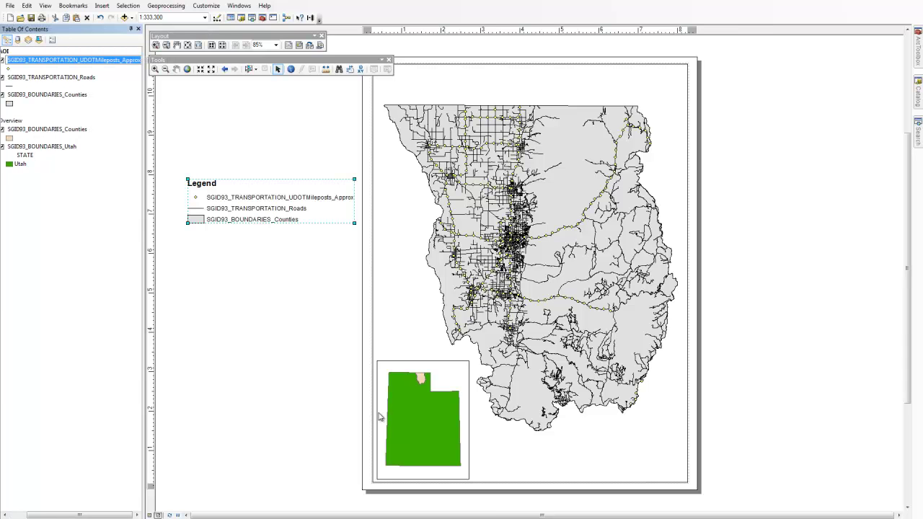
pyautogui.write('Mileposts')
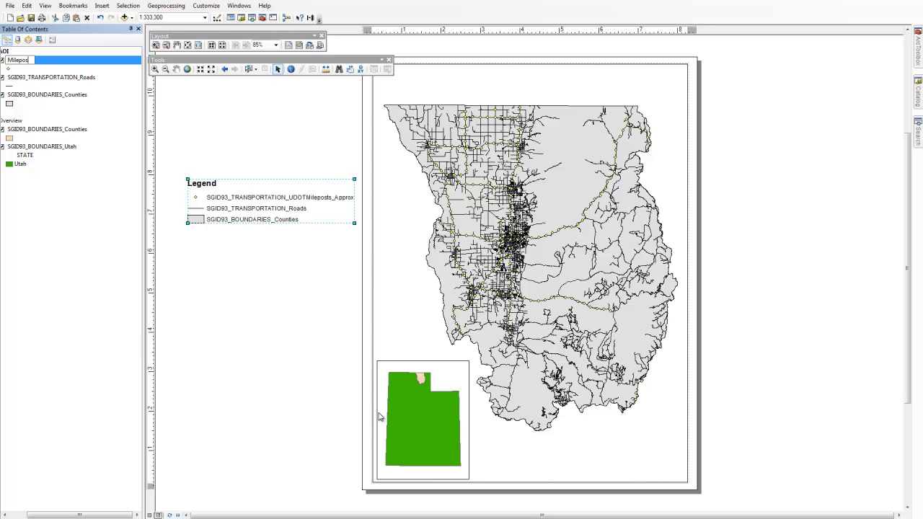
pyautogui.press('Return')
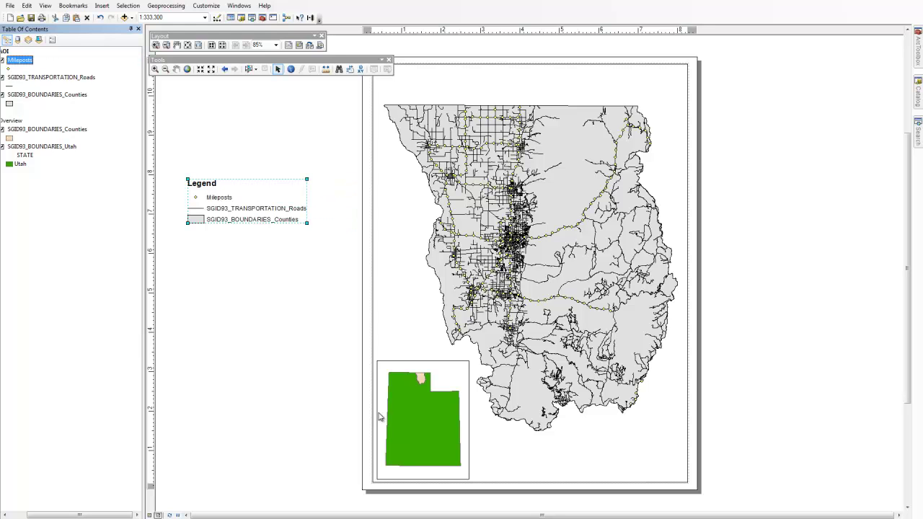
# Step: Rename the AOI layer SGID93_TRANSPORTATION_Roads as Cache County Roads
pyautogui.press('Down')
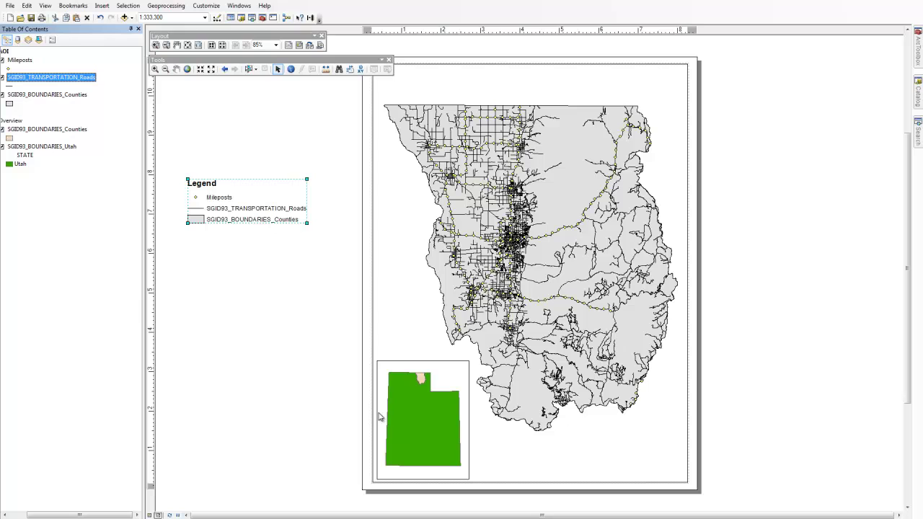
pyautogui.press('F2')
pyautogui.write('Cache County Roads')
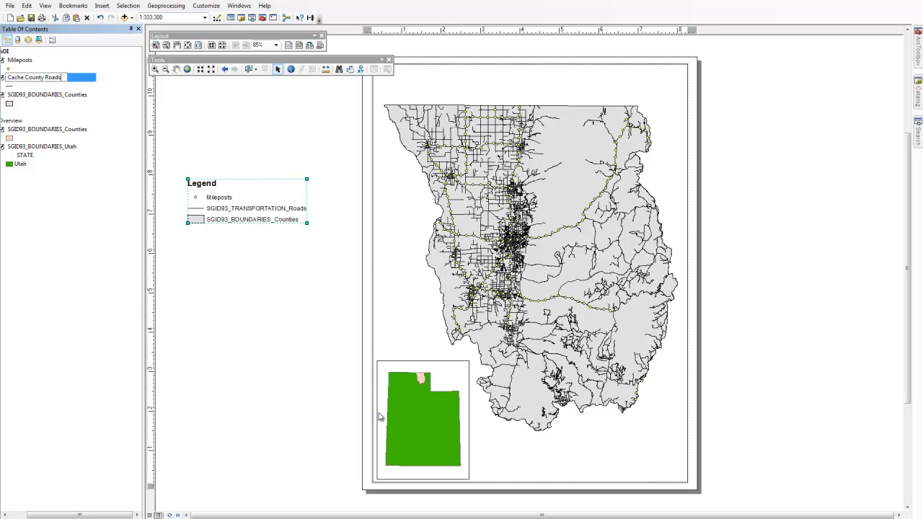
pyautogui.press('Return')
# Step: Rename the AOI layer SGID93_BOUNDARIES_Counties as "Cache County, Utah"
pyautogui.press('Down')
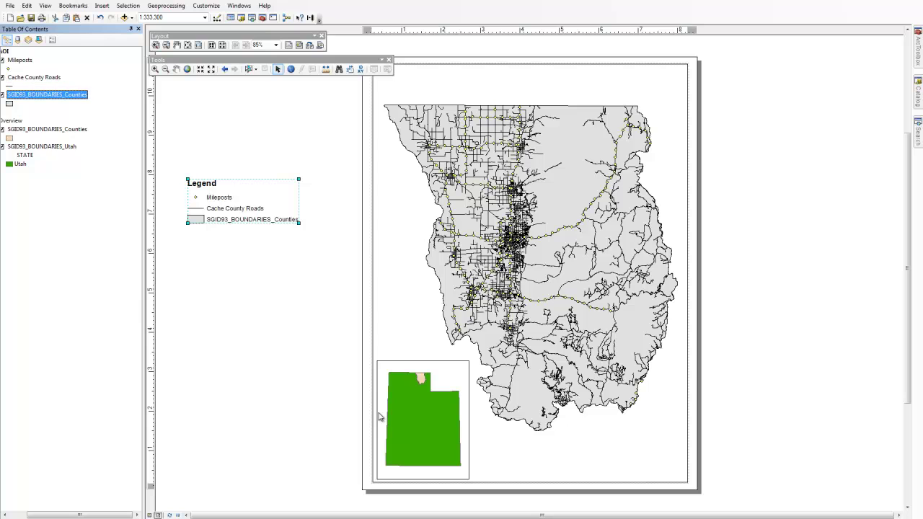
pyautogui.press('F2')
pyautogui.write('Ca')
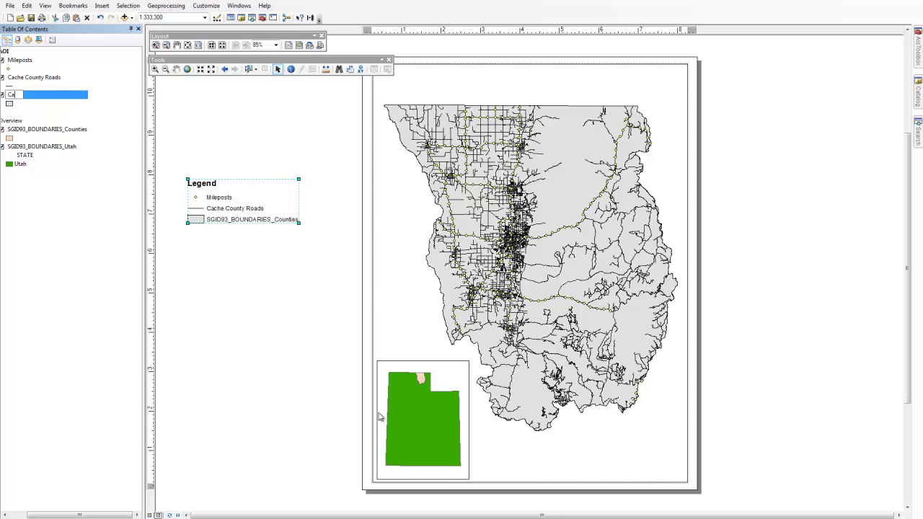
pyautogui.write('che County, Utah')
pyautogui.press('Return')
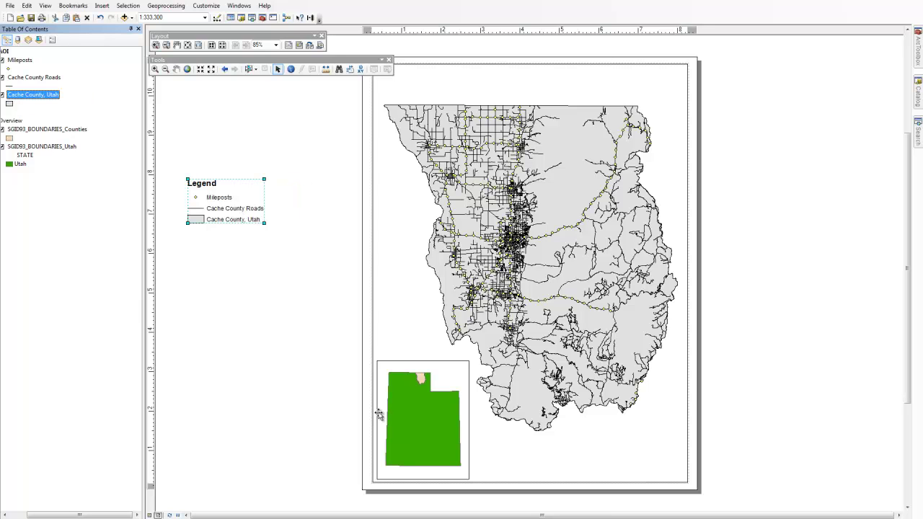
# Step: Move the legend onto the page, into the lower-right corner below the county
pyautogui.moveTo(225, 202)
pyautogui.mouseDown()
pyautogui.moveTo(627, 393)
pyautogui.moveTo(641, 463)
pyautogui.moveTo(649, 455)
pyautogui.mouseUp()
pyautogui.moveTo(648, 457); pyautogui.dragTo(636, 459)
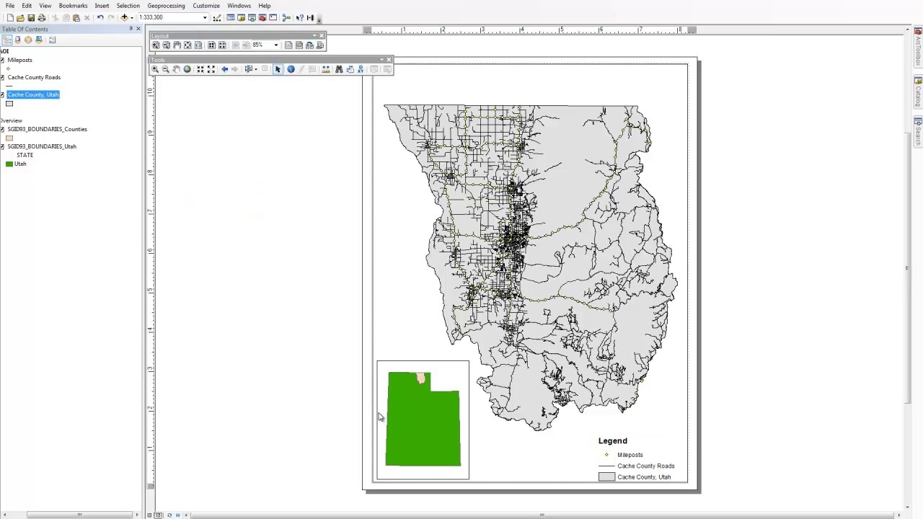
# Step: Insert the ESRI North 3 north arrow and place it in the page's lower-right corner, beside the legend
pyautogui.click(101, 5)
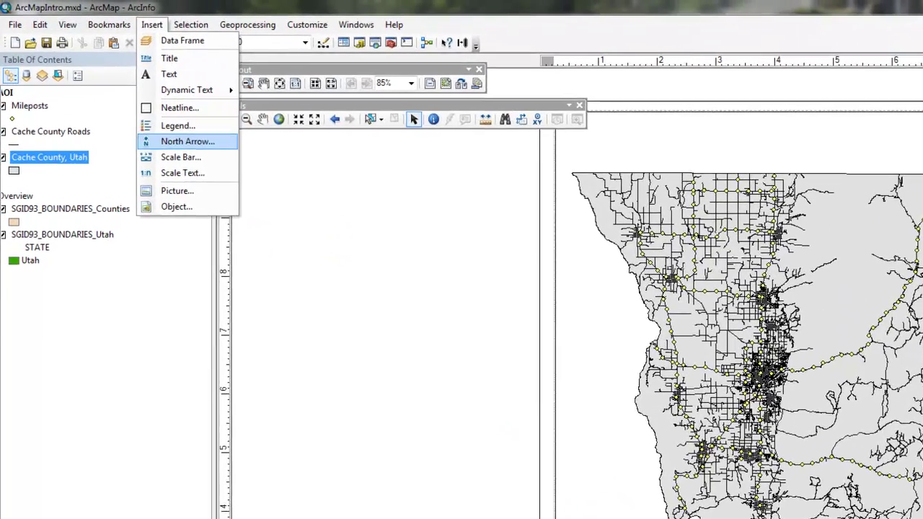
pyautogui.press('Return')
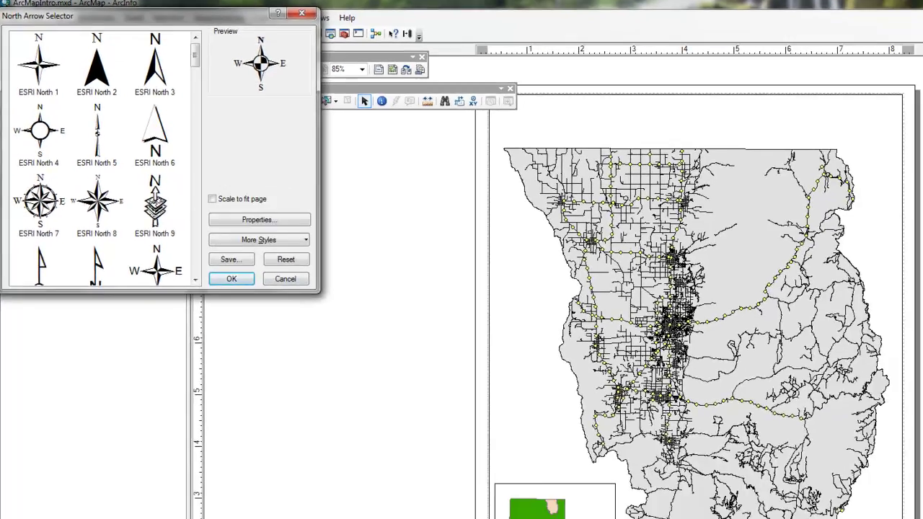
pyautogui.click(178, 78)
pyautogui.click(265, 324)
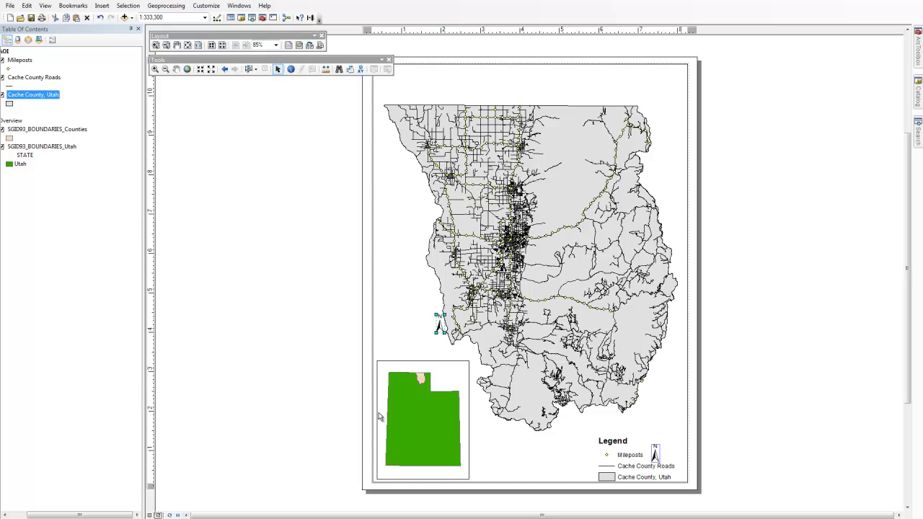
pyautogui.moveTo(440, 323); pyautogui.dragTo(681, 473)
# Step: Start inserting a scale bar for the AOI map and choose the Alternating Scale Bar 1 style
pyautogui.click(379, 416)
pyautogui.press('Left')
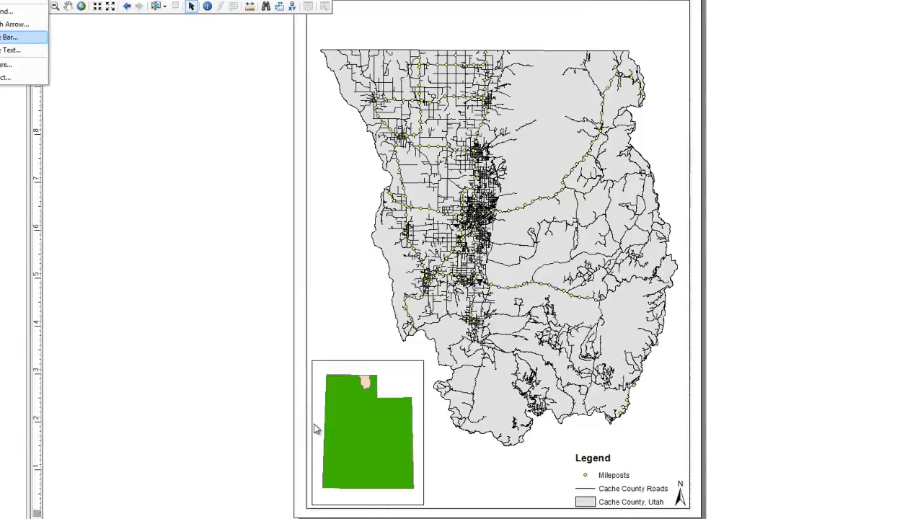
pyautogui.press('Return')
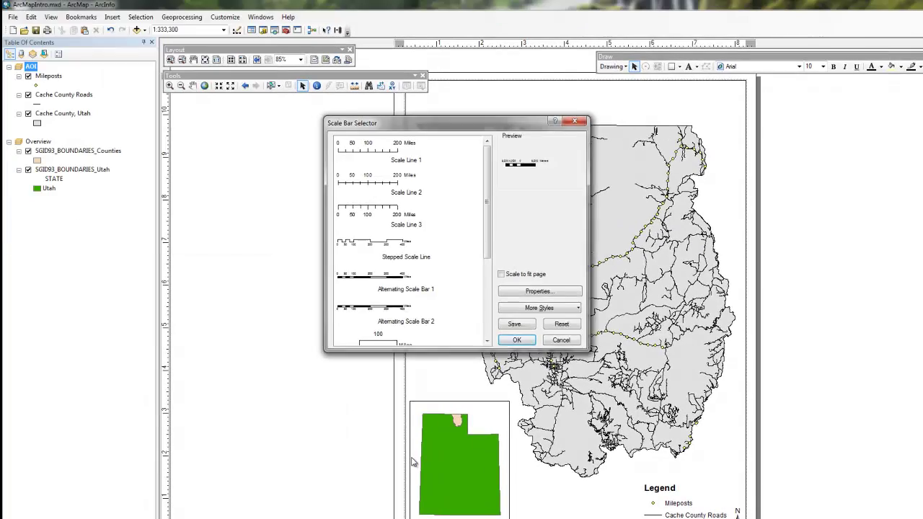
pyautogui.click(563, 325)
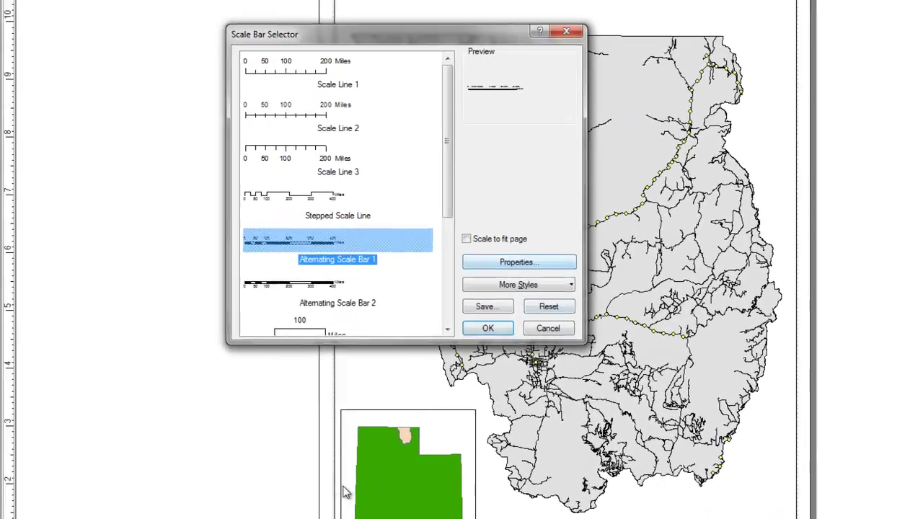
# Step: Set the scale bar to 3 divisions in kilometers, insert it, and place it off the page beside the map
pyautogui.click(541, 292)
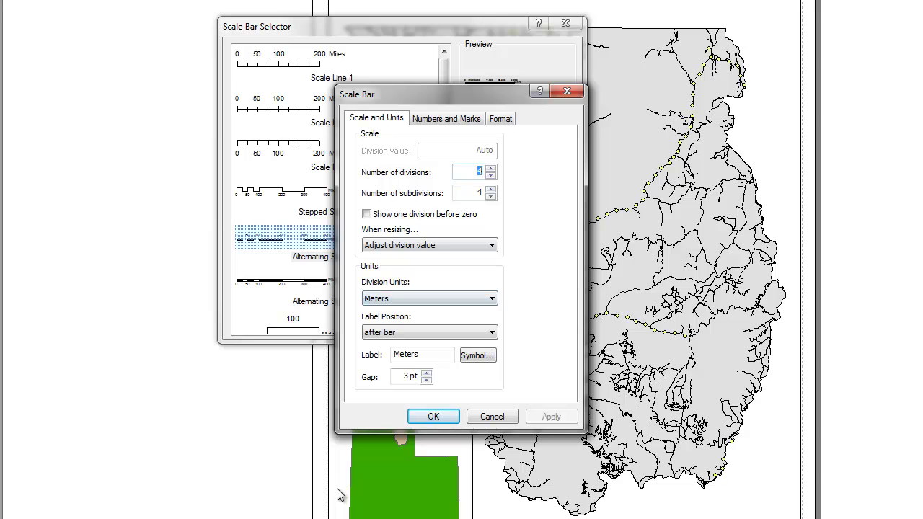
pyautogui.press('Down')
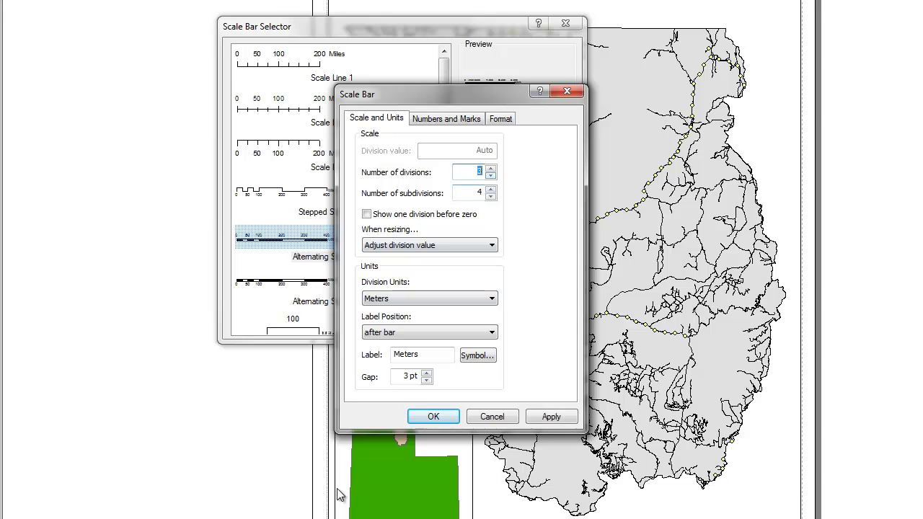
pyautogui.click(491, 299)
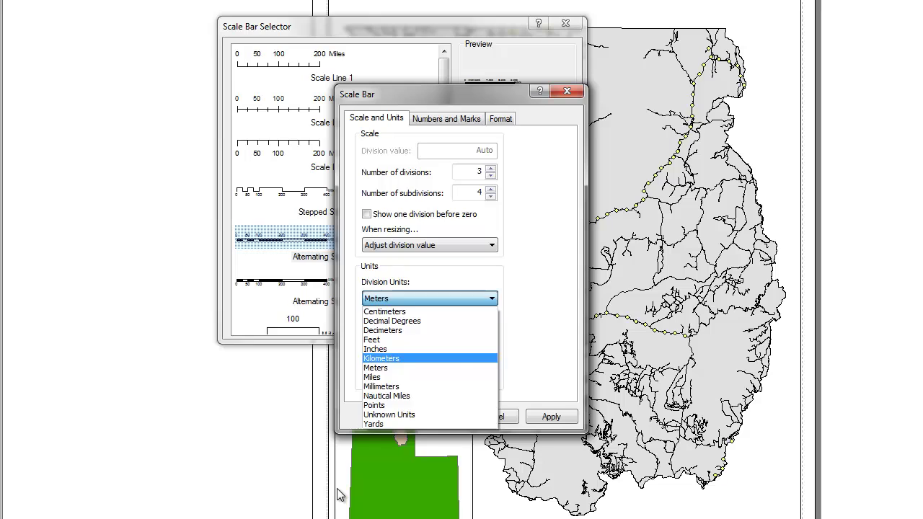
pyautogui.click(404, 359)
pyautogui.press('Return')
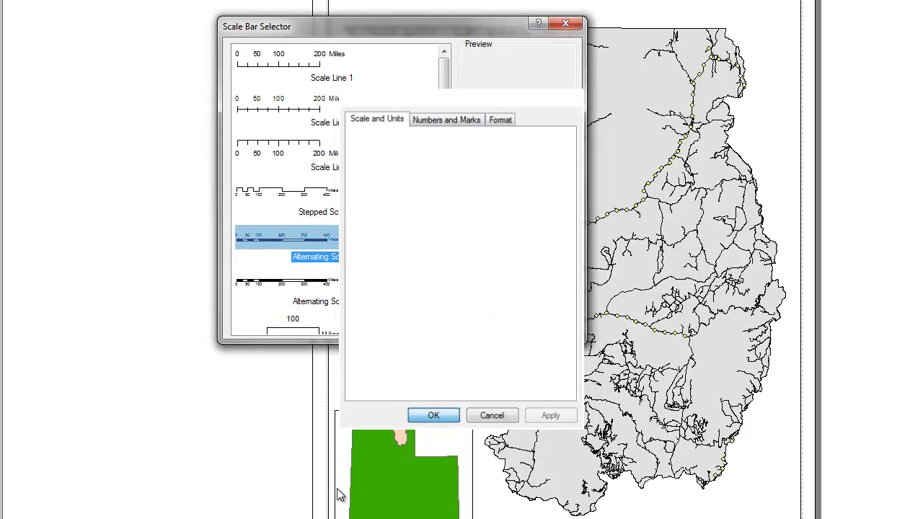
pyautogui.press('Return')
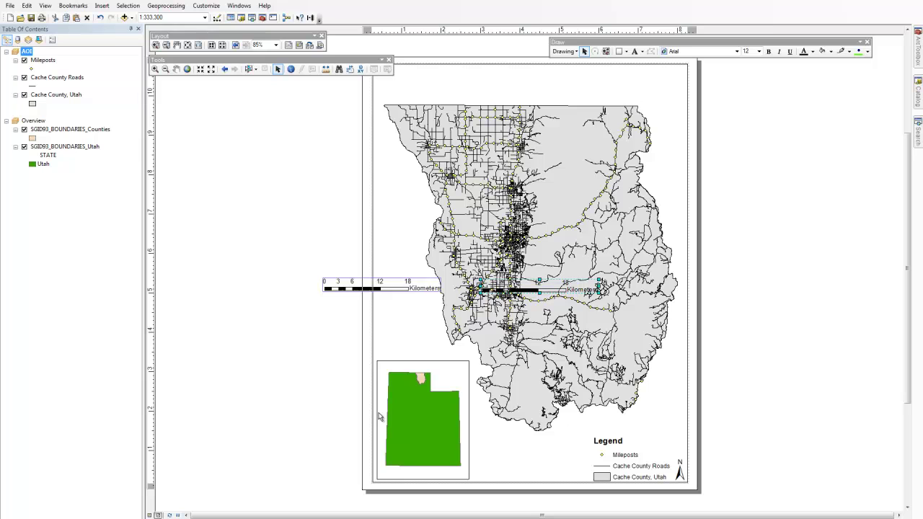
pyautogui.moveTo(382, 285); pyautogui.dragTo(283, 272)
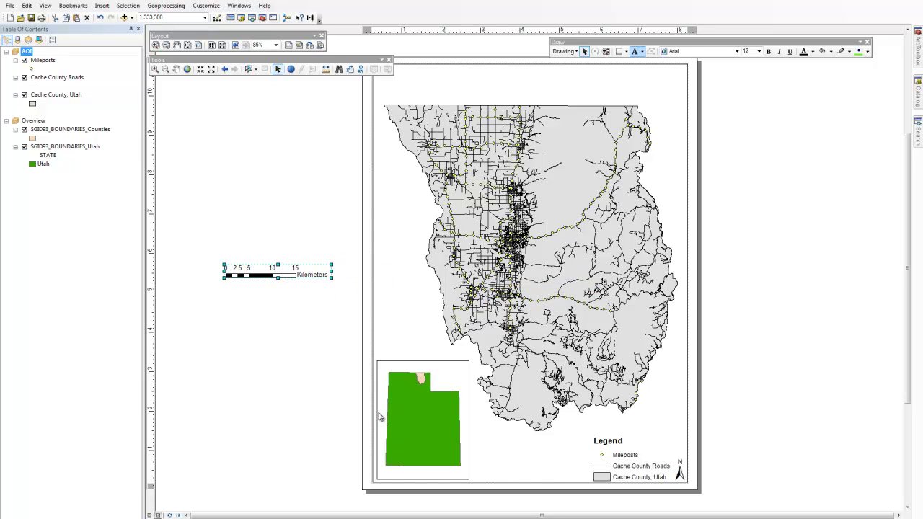
# Step: Set the scale bar's text to bold Cambria
pyautogui.click(736, 51)
pyautogui.scroll(-5, 736, 51)
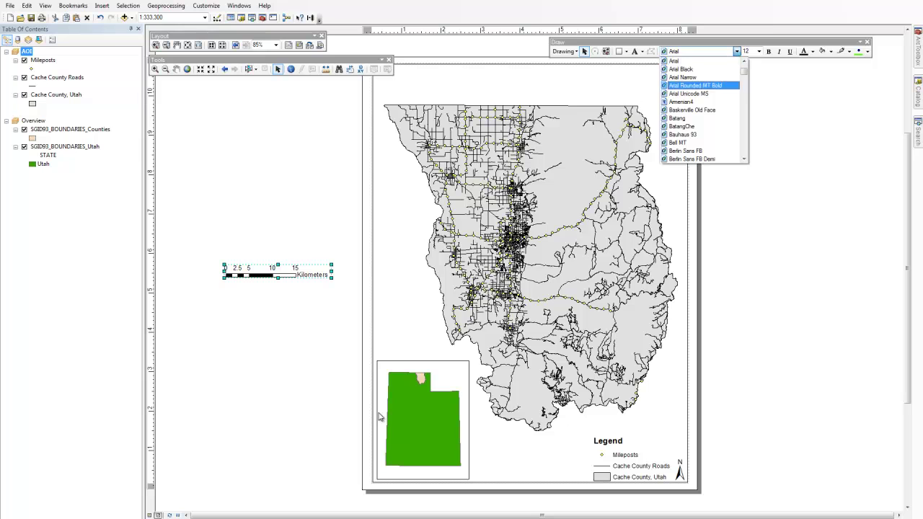
pyautogui.press('Down')
pyautogui.press('Down')
pyautogui.press('Down')
pyautogui.press('Down')
pyautogui.press('Down')
pyautogui.press('Down')
pyautogui.press('Down')
pyautogui.press('Down')
pyautogui.press('Down')
pyautogui.press('Down')
pyautogui.press('Down')
pyautogui.press('Down')
pyautogui.press('Down')
pyautogui.press('Down')
pyautogui.press('Down')
pyautogui.press('Down')
pyautogui.press('Down')
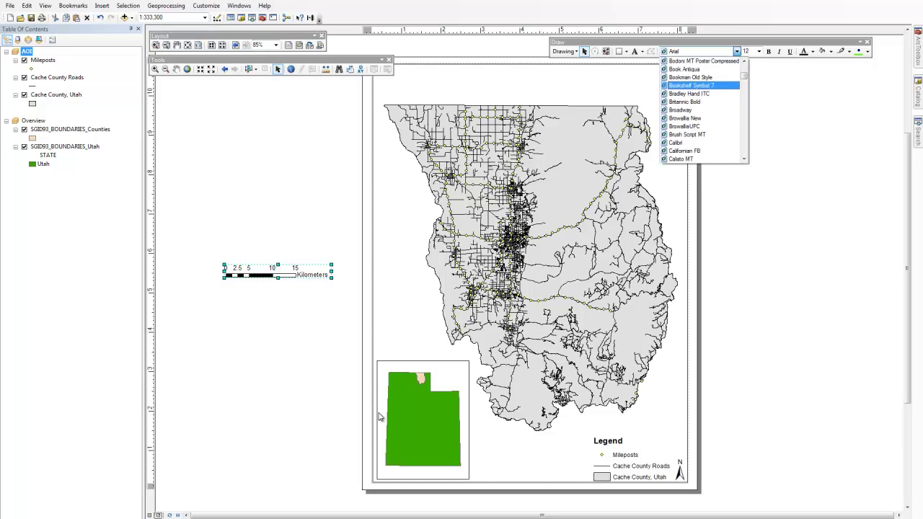
pyautogui.press('Return')
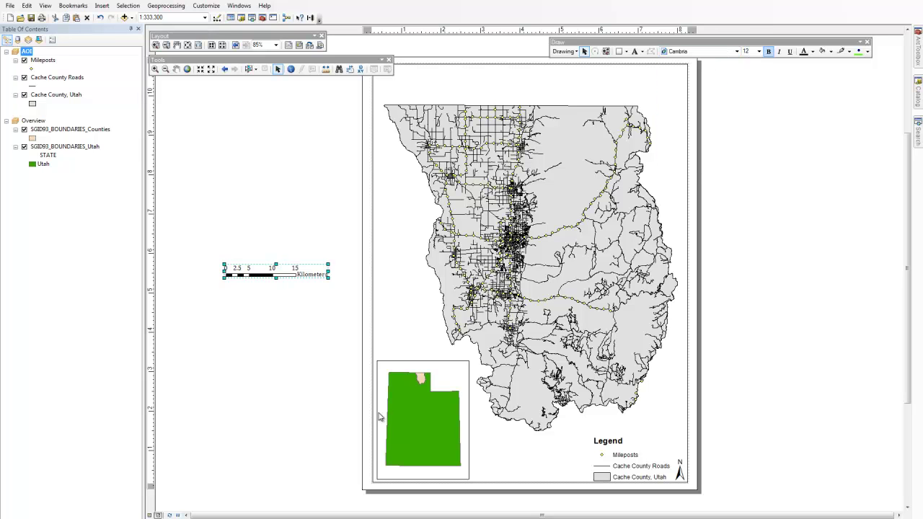
pyautogui.hotkey('ctrl', 'b')
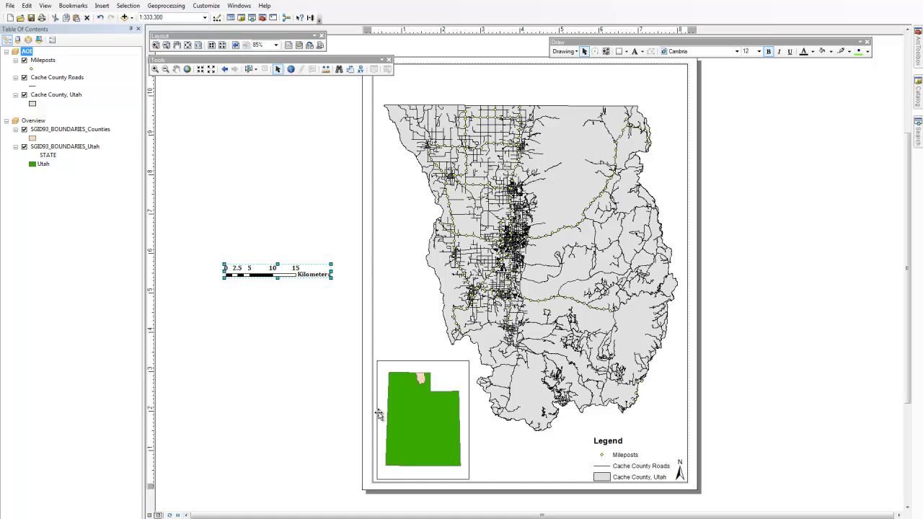
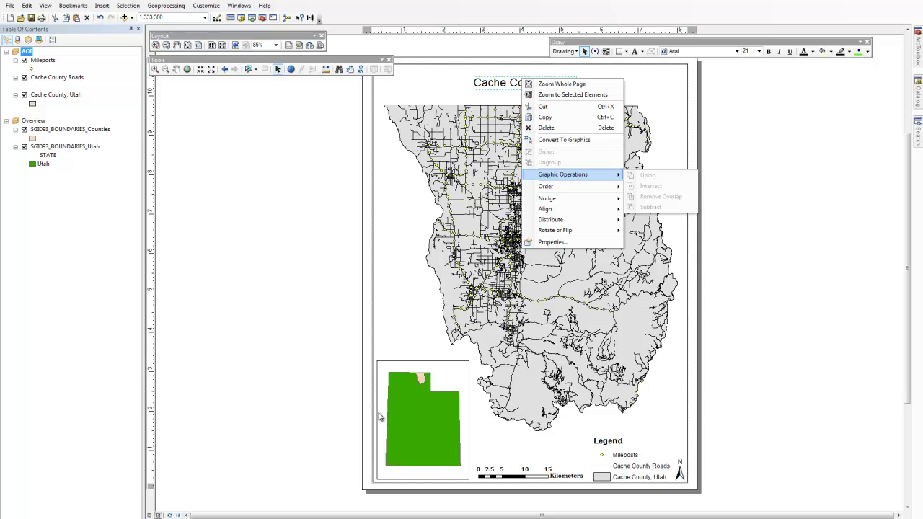
# Step: Turn on alignment to margins and center the "Cache County, Utah" title horizontally on the page
pyautogui.moveTo(569, 210)
pyautogui.click(664, 210)
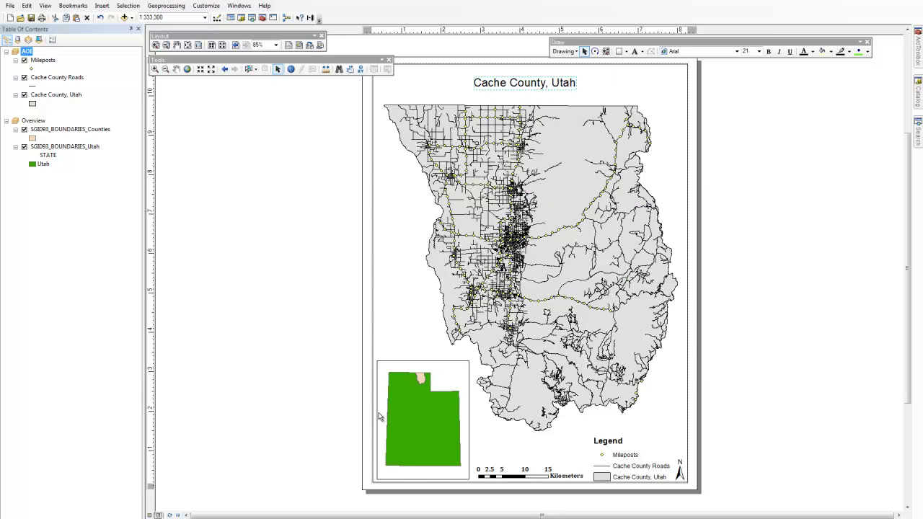
pyautogui.rightClick(556, 86)
pyautogui.moveTo(579, 217)
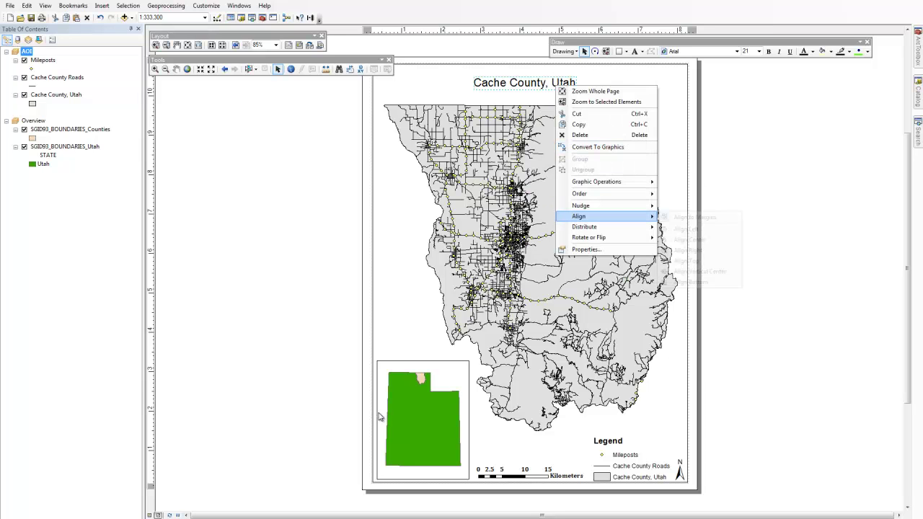
pyautogui.press('Down')
pyautogui.press('Down')
pyautogui.press('Return')
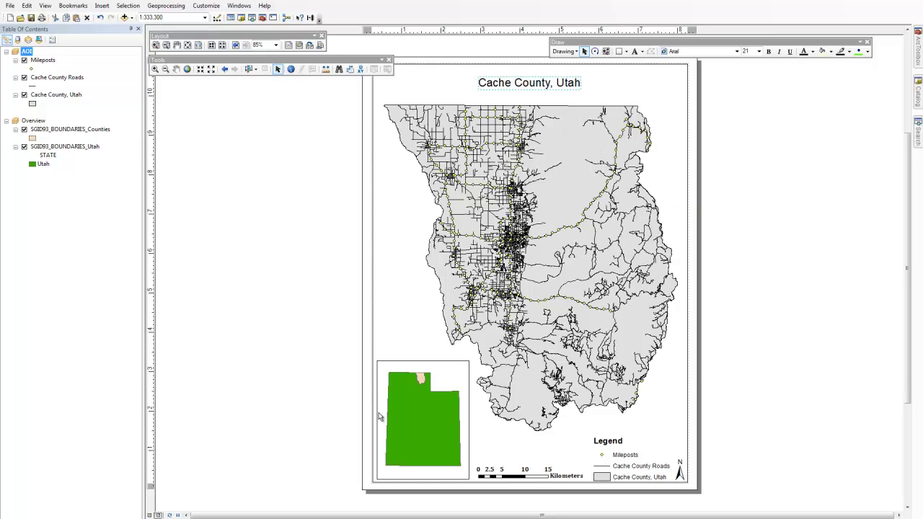
# Step: Make the map title bold, set its font to Cambria, and deselect it
pyautogui.hotkey('ctrl', 'b')
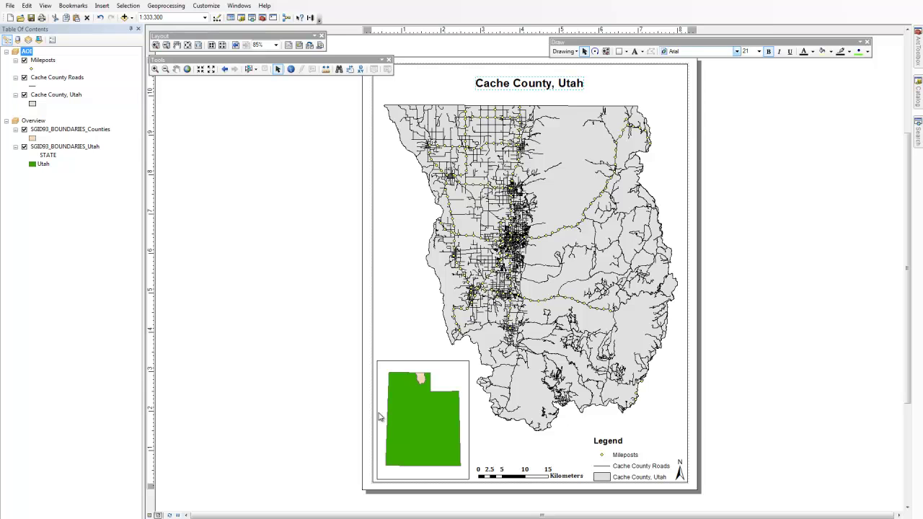
pyautogui.click(737, 51)
pyautogui.scroll(-2, 699, 134)
pyautogui.press('Down')
pyautogui.press('Down')
pyautogui.press('Down')
pyautogui.press('Down')
pyautogui.press('Down')
pyautogui.press('Down')
pyautogui.press('Down')
pyautogui.press('Down')
pyautogui.press('Down')
pyautogui.press('Down')
pyautogui.press('Down')
pyautogui.press('Down')
pyautogui.press('Down')
pyautogui.press('Down')
pyautogui.press('Down')
pyautogui.press('Down')
pyautogui.press('Down')
pyautogui.press('Down')
pyautogui.press('Down')
pyautogui.press('Down')
pyautogui.press('Down')
pyautogui.press('Up')
pyautogui.press('Up')
pyautogui.press('Up')
pyautogui.press('Up')
pyautogui.press('Down')
pyautogui.press('Return')
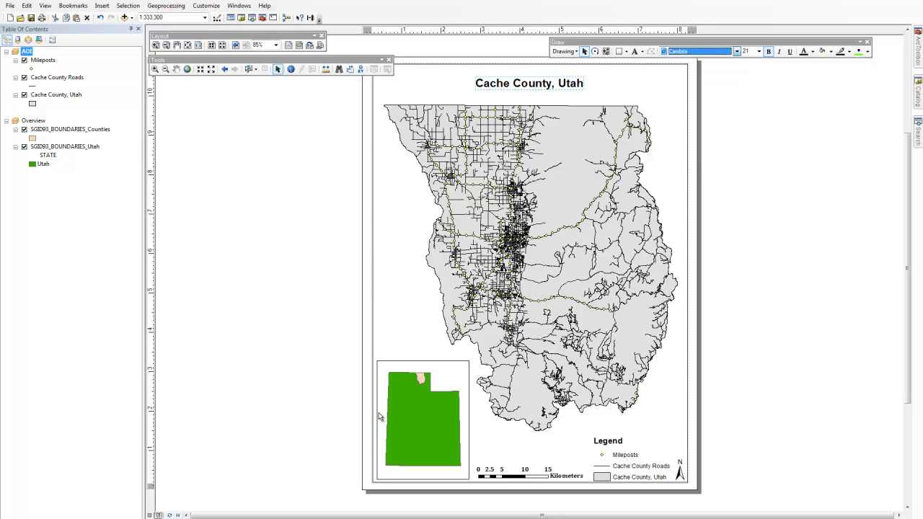
pyautogui.click(779, 158)
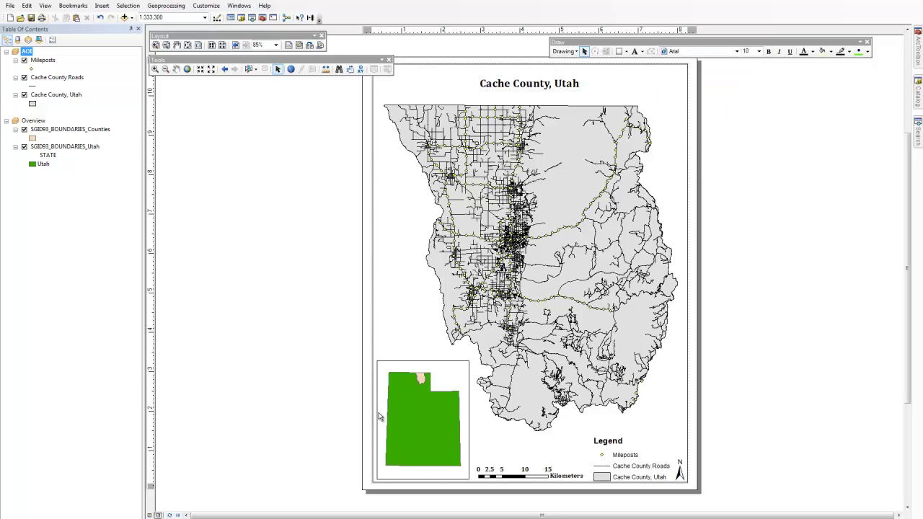
# Step: Activate the overview inset's data frame and turn on feature labels for the SGID93_BOUNDARIES_Utah layer
pyautogui.click(380, 417)
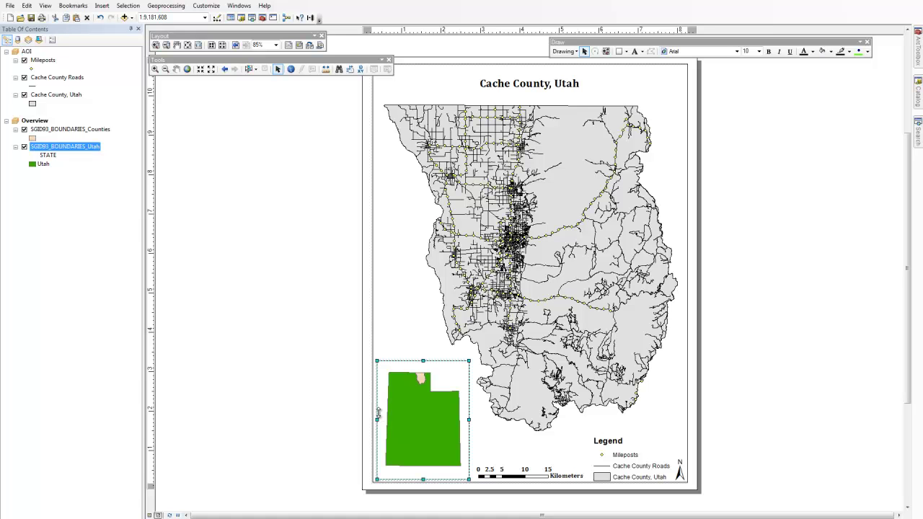
pyautogui.rightClick(82, 147)
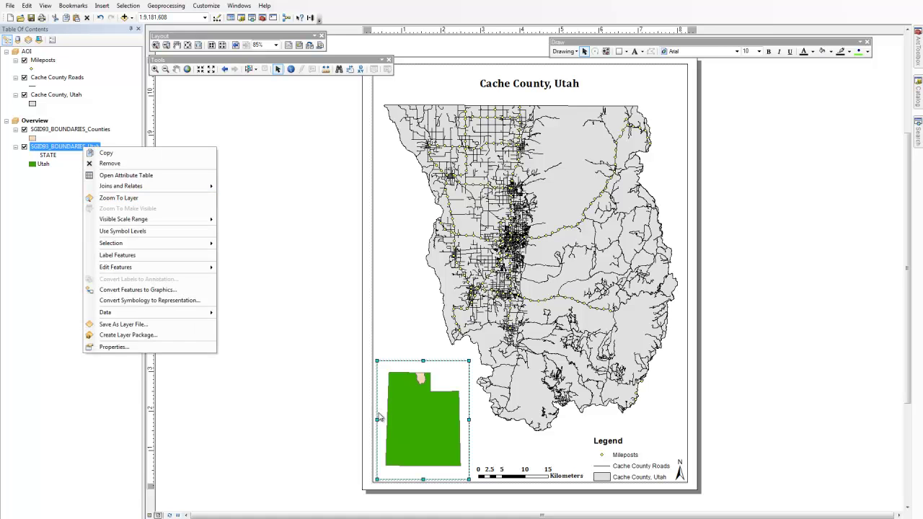
pyautogui.moveTo(115, 313)
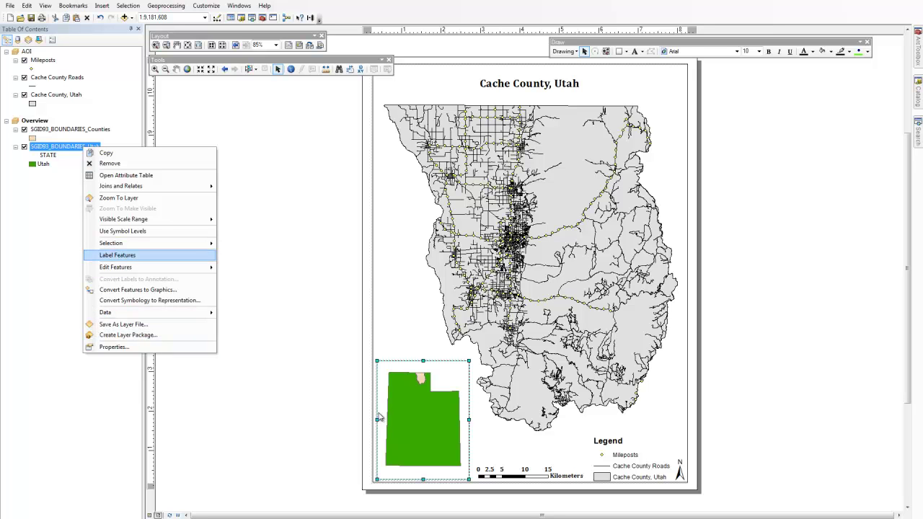
pyautogui.click(118, 255)
# Step: Set the SGID93_BOUNDARIES_Utah layer's labels to bold Cambria, size 14, and select the overview inset's frame on the page
pyautogui.rightClick(70, 148)
pyautogui.click(99, 348)
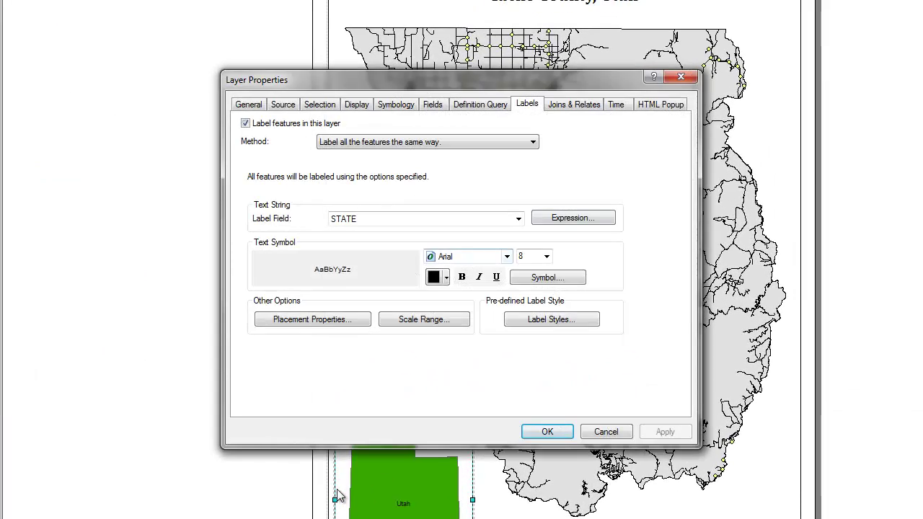
pyautogui.click(507, 257)
pyautogui.scroll(-3, 505, 295)
pyautogui.scroll(-6, 491, 295)
pyautogui.scroll(2, 491, 295)
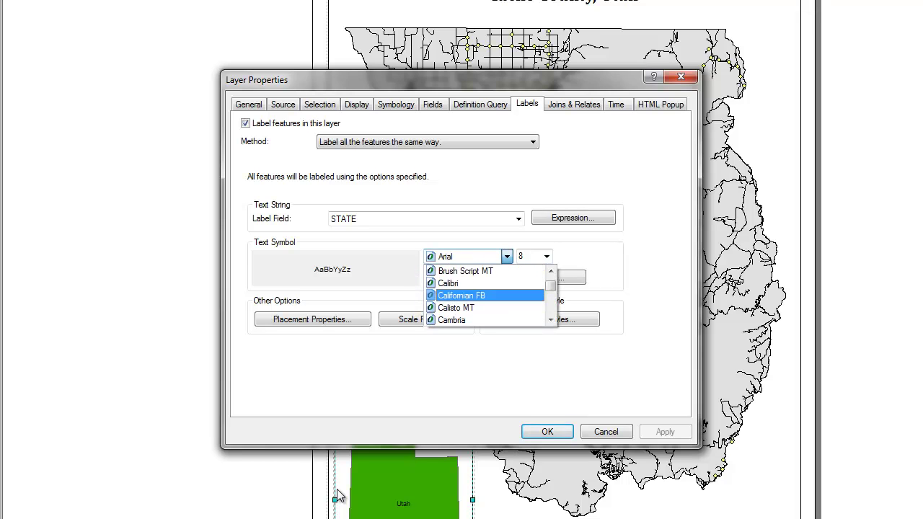
pyautogui.click(451, 320)
pyautogui.click(546, 256)
pyautogui.click(532, 317)
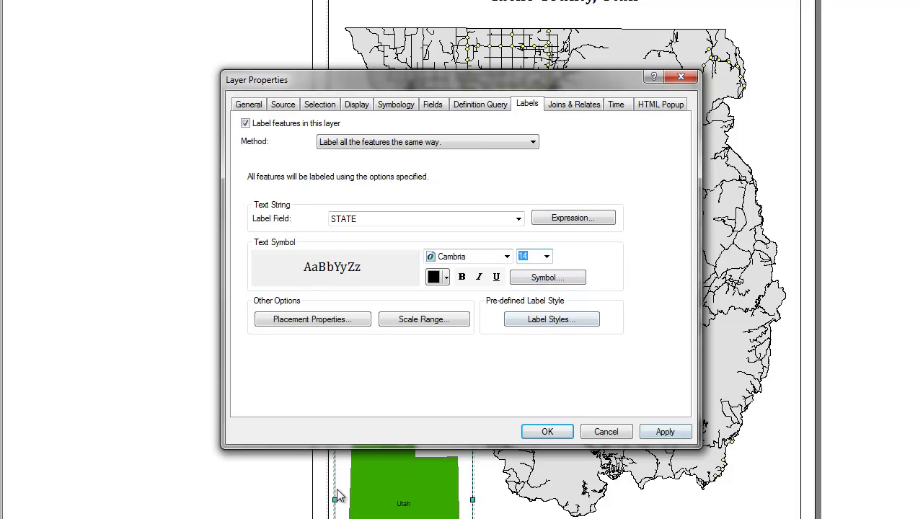
pyautogui.click(462, 277)
pyautogui.click(665, 432)
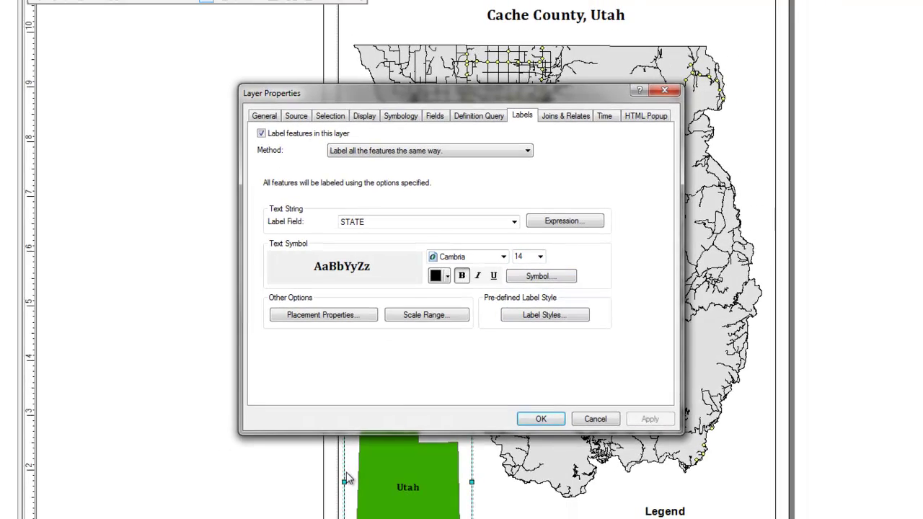
pyautogui.press('Return')
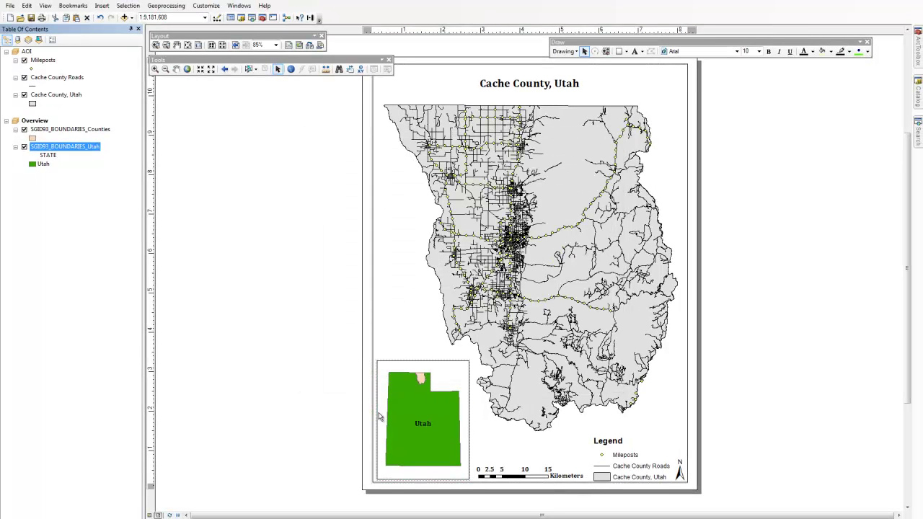
pyautogui.click(378, 414)
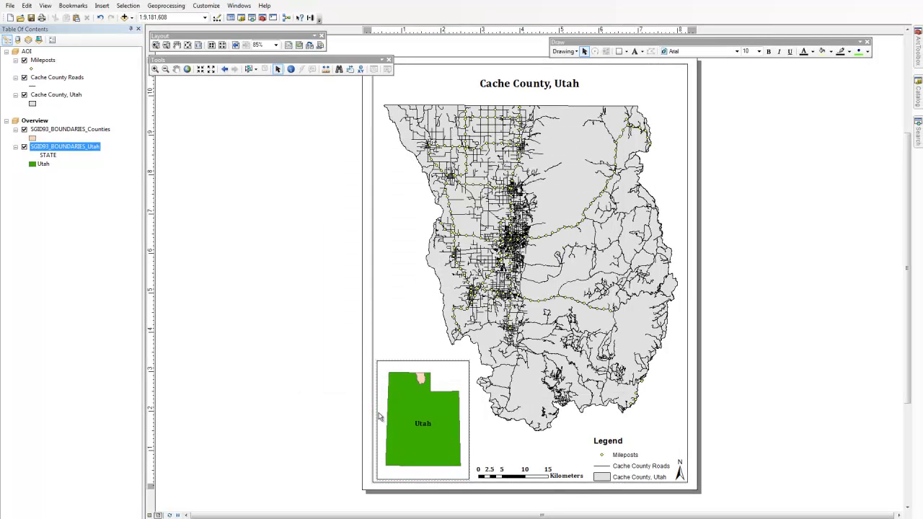
pyautogui.click(379, 416)
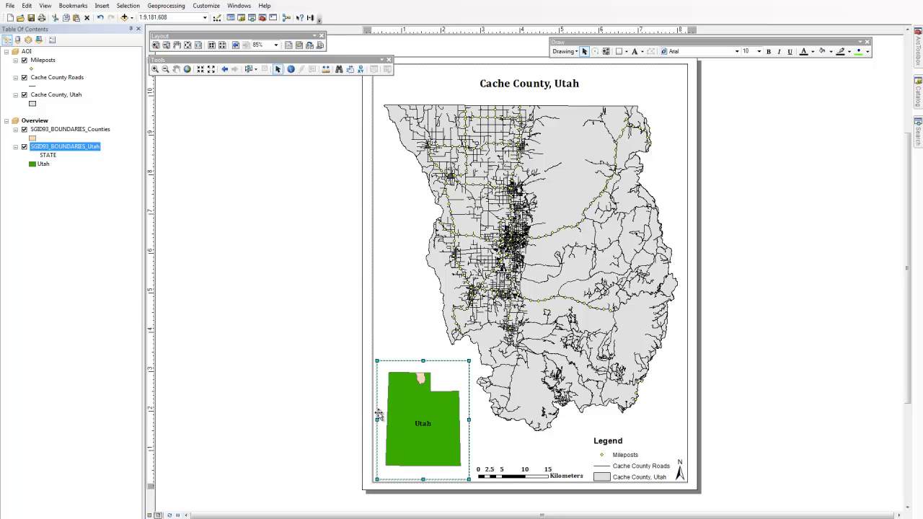